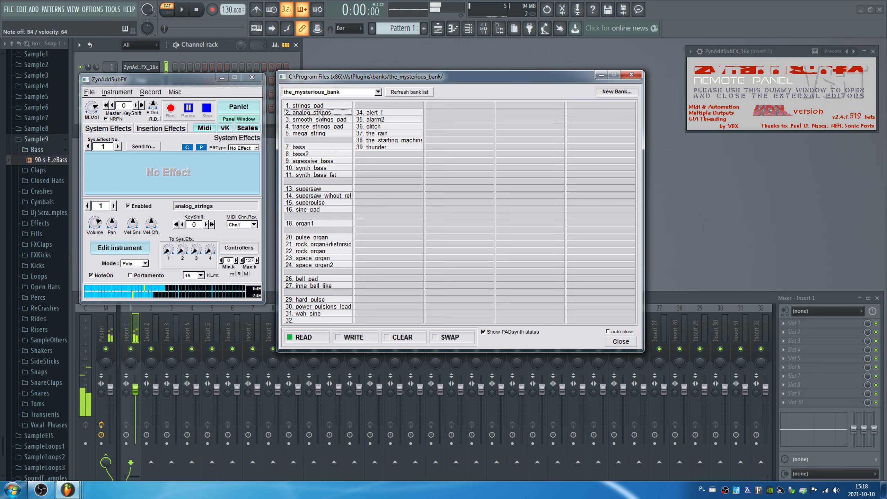
- Audition the string presets smooth_strings_pad, trance_strings_pad and mega_string from the_mysterious_bank, loading each in turn
left_click(327, 120)
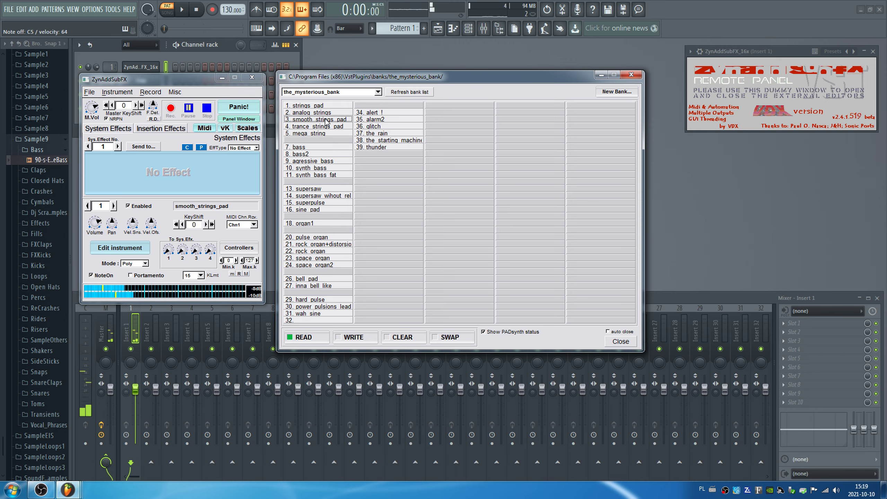
left_click(320, 126)
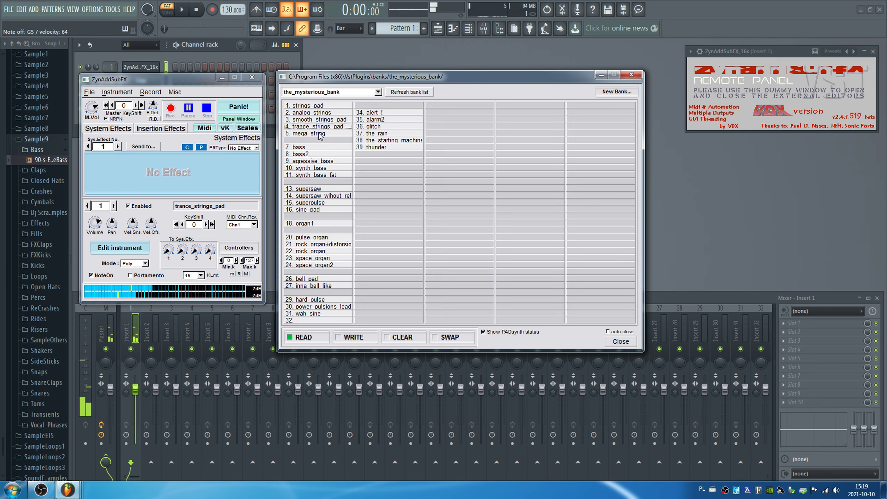
left_click(320, 134)
left_click(319, 134)
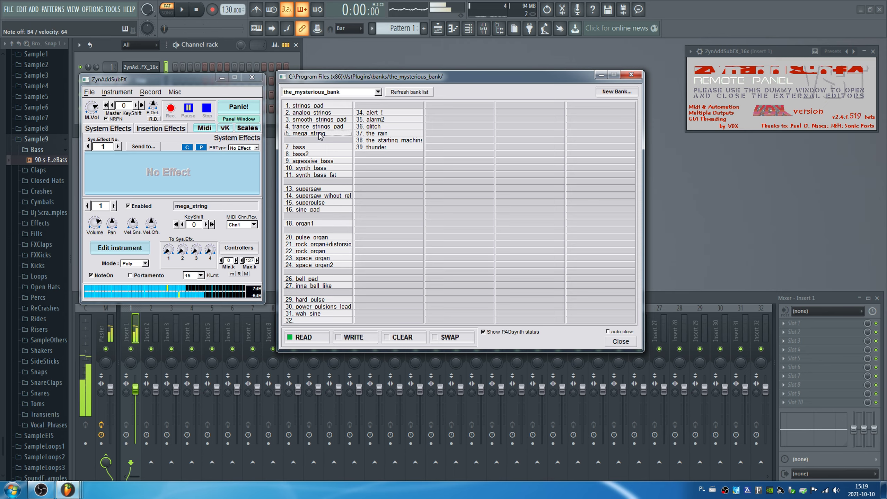
- Audition the bass presets one after another: bass, bass2, agressive_bass, synth_bass and synth_bass_fat
left_click(307, 147)
left_click(307, 150)
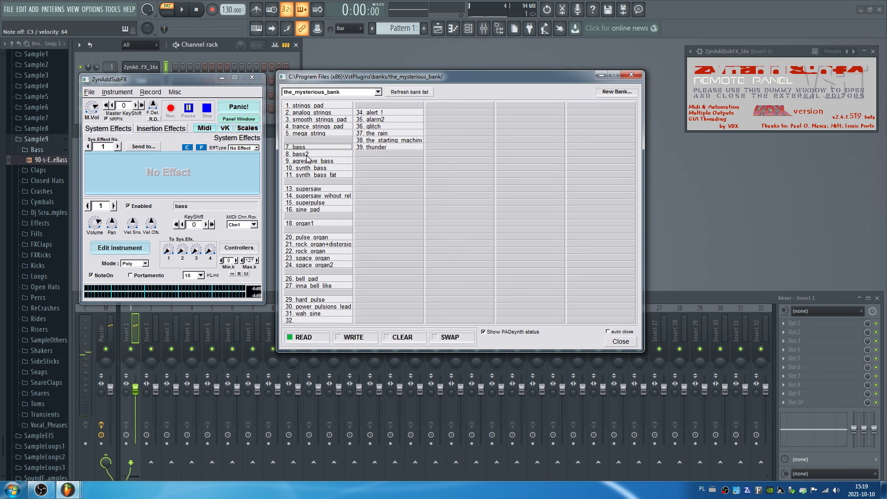
left_click(307, 155)
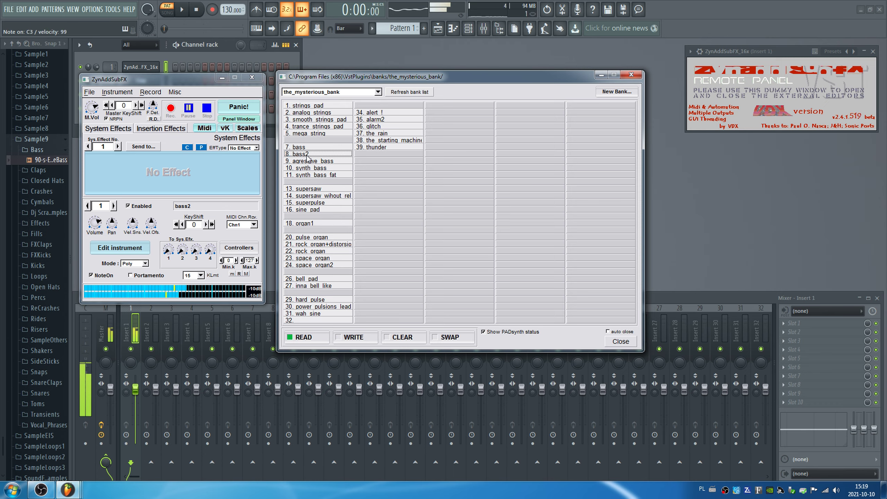
left_click(330, 161)
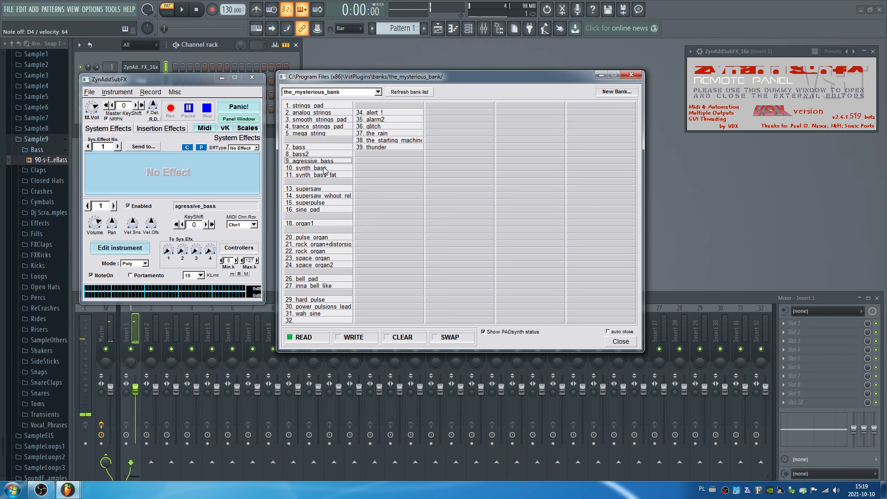
left_click(325, 169)
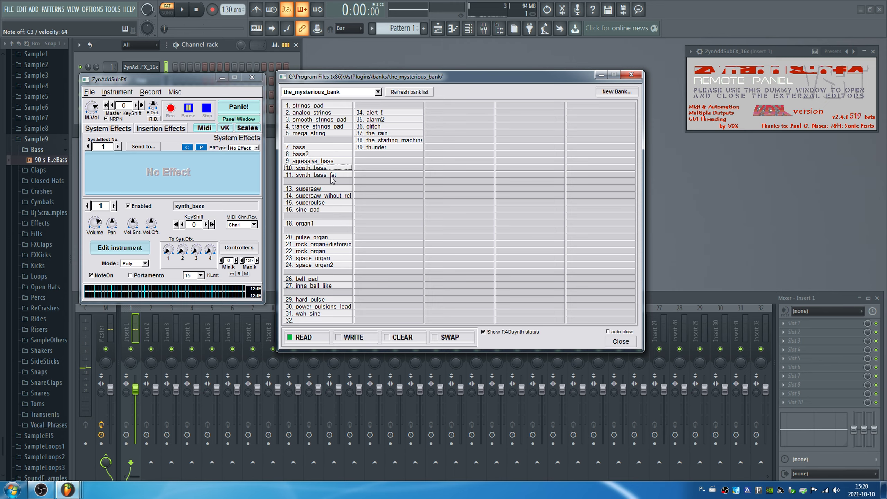
left_click(331, 176)
left_click(331, 176)
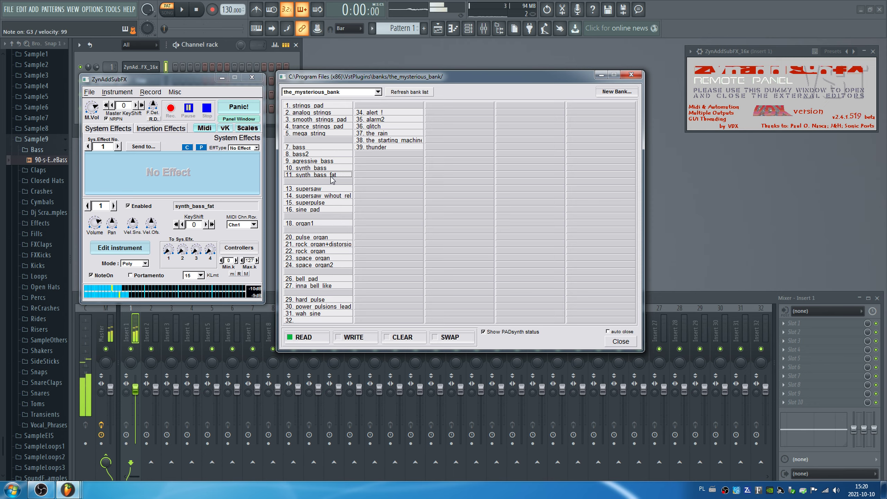
- Load and audition the presets supersaw, supersaw_wihout_release, superpulse and sine_pad in turn
left_click(330, 190)
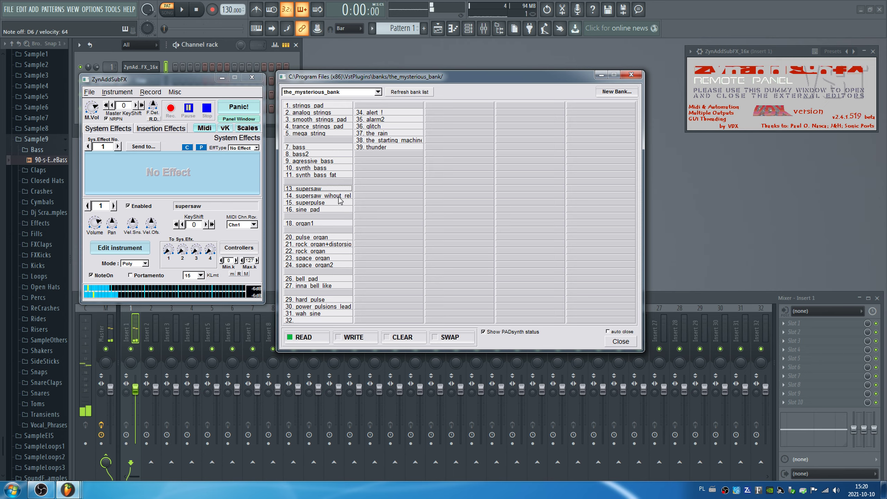
left_click(344, 196)
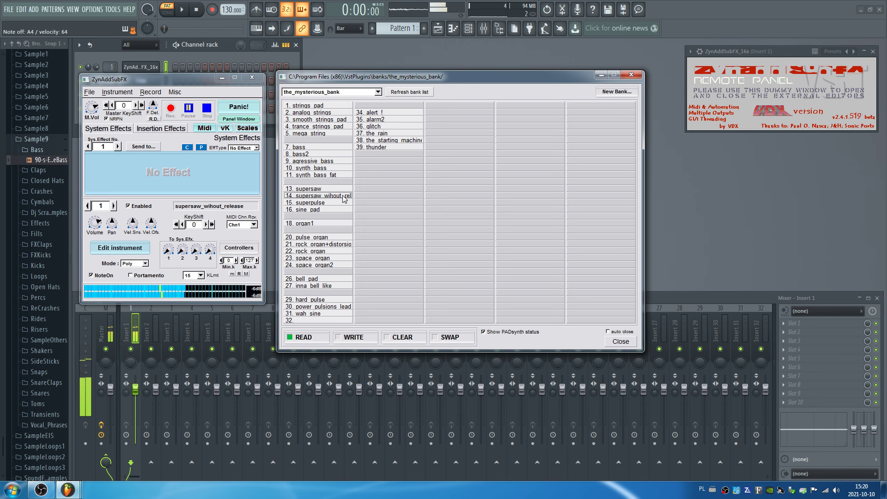
left_click(333, 204)
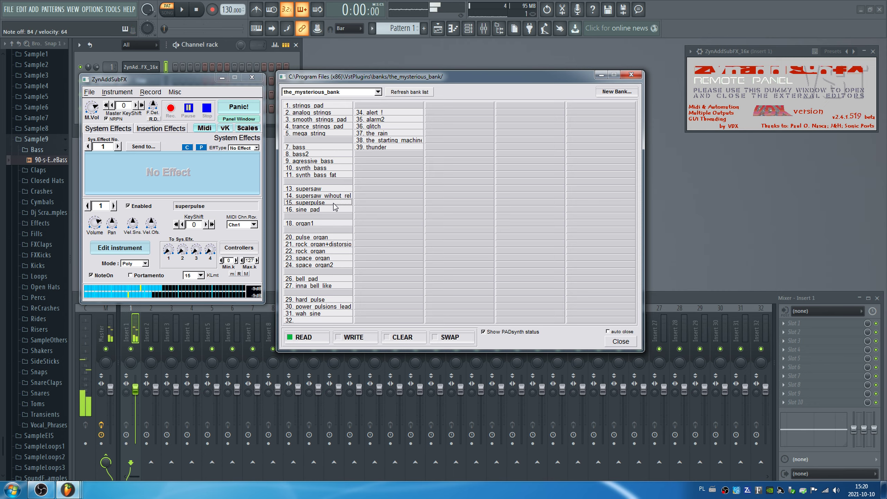
left_click(332, 210)
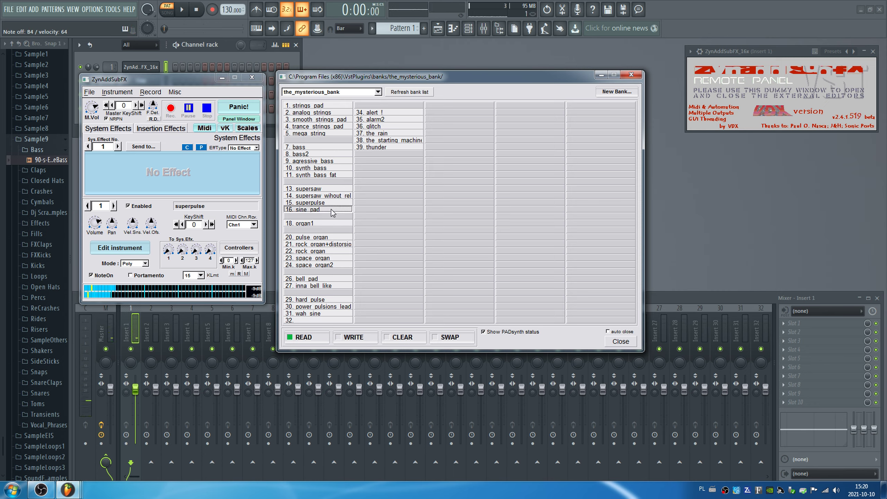
left_click(331, 210)
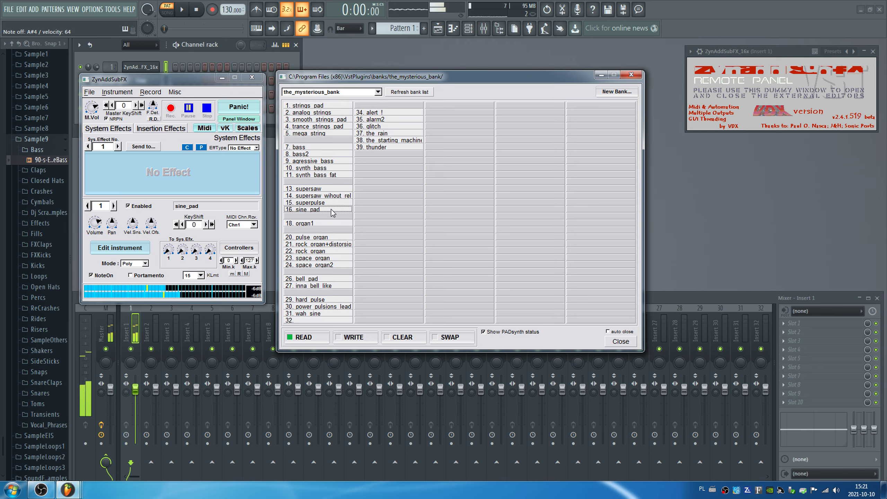
- Audition the organ presets in order: organ1, pulse_organ, rock_organ+distorsion, rock_organ, space_organ and space_organ2
left_click(320, 225)
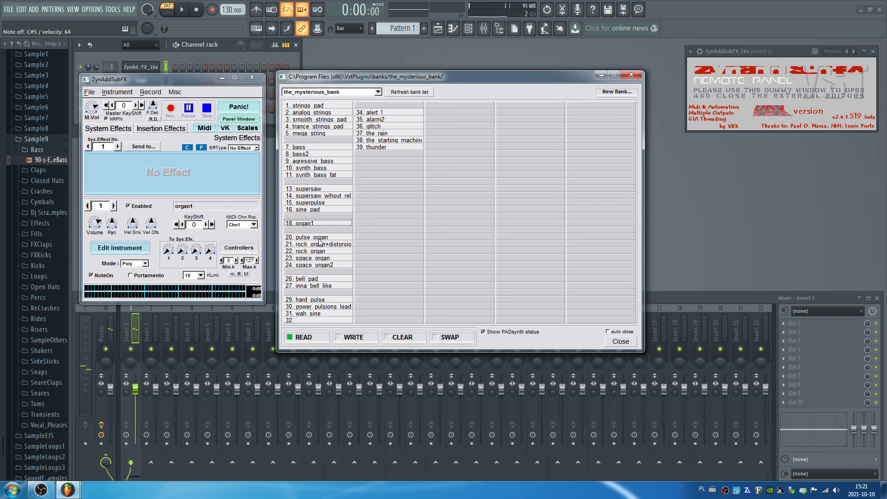
left_click(320, 239)
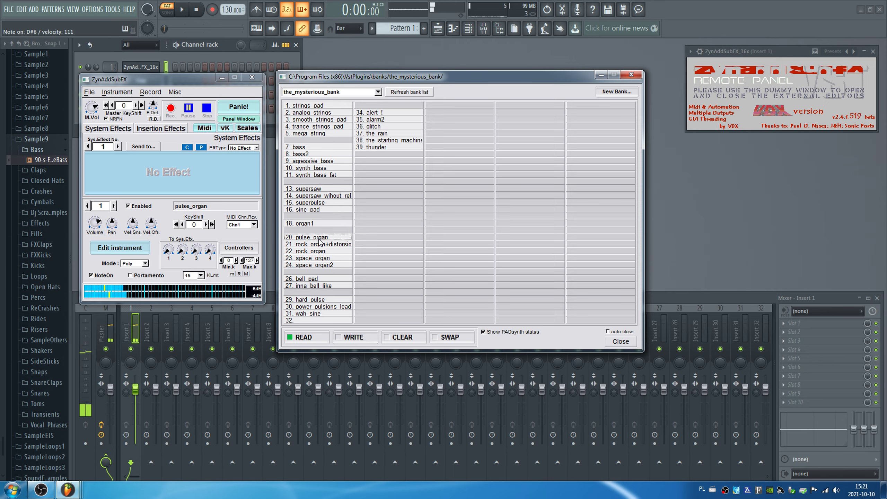
left_click(338, 245)
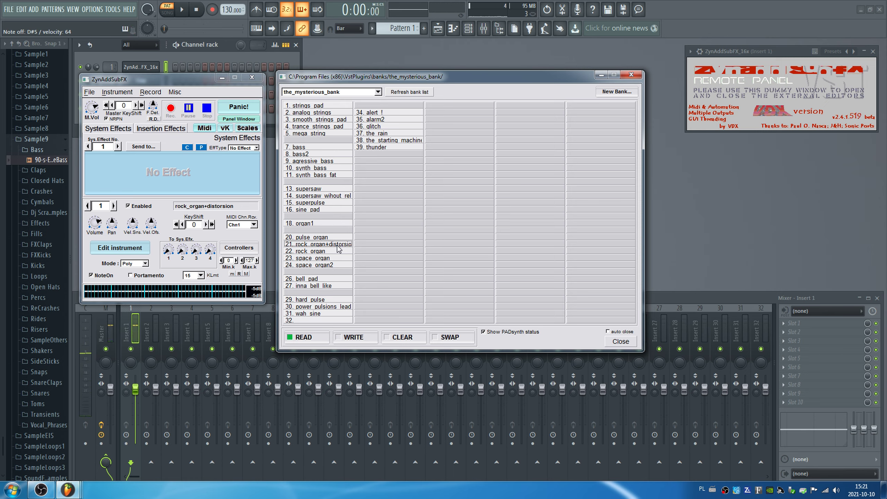
left_click(327, 252)
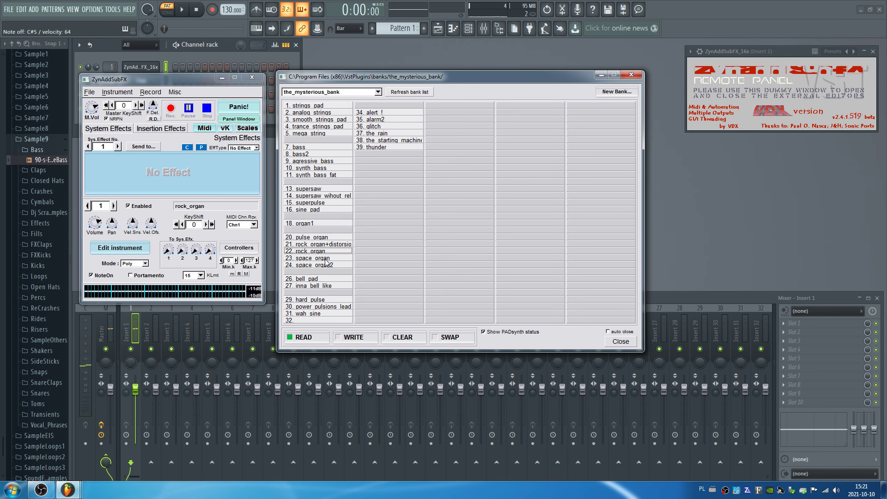
left_click(325, 258)
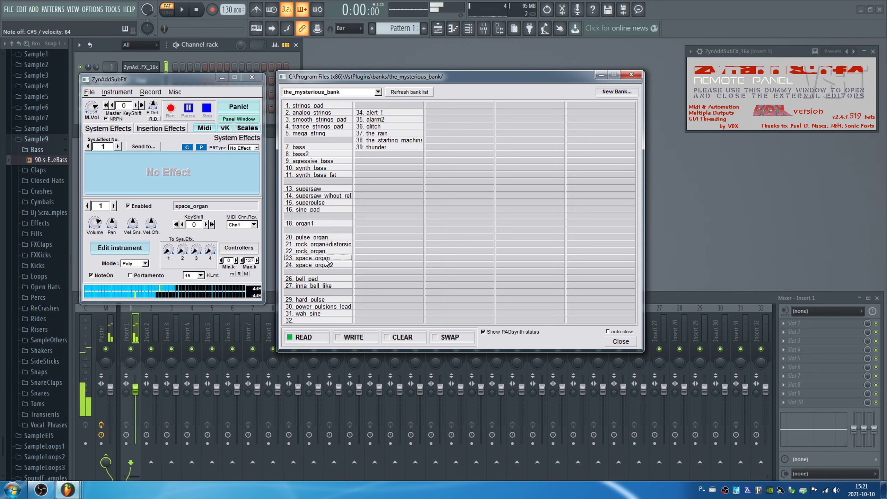
left_click(342, 266)
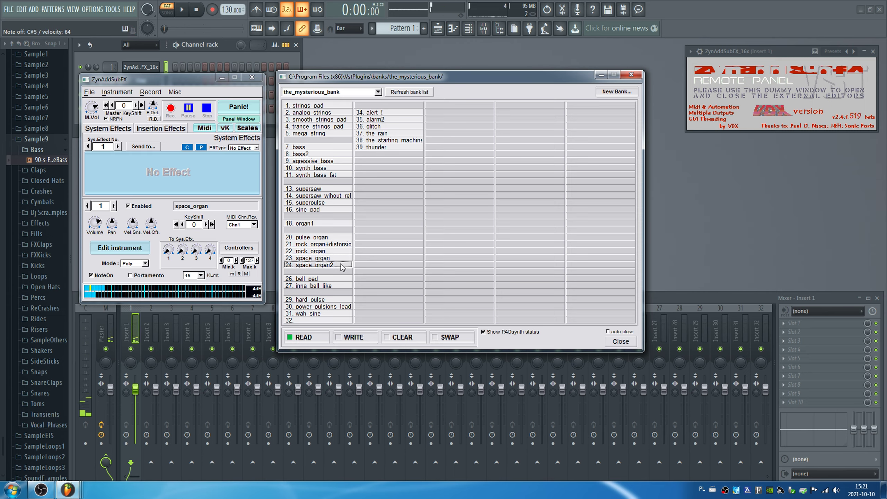
left_click(341, 265)
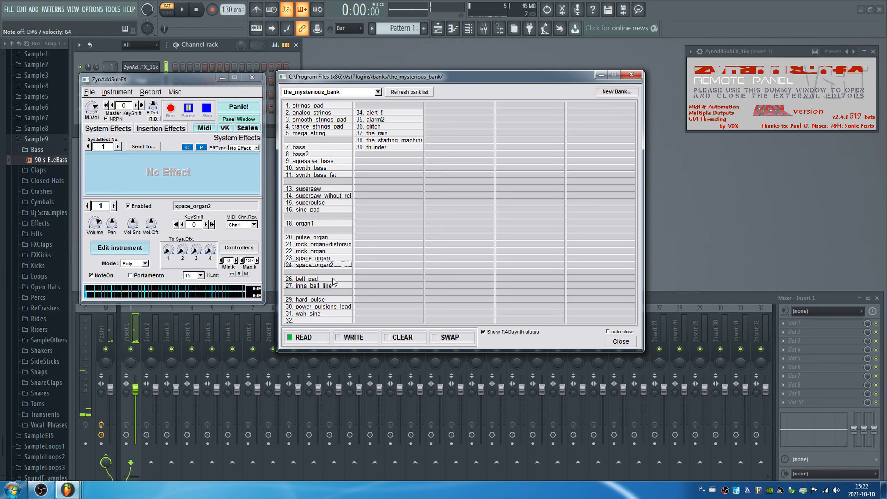
- Audition the bell and lead presets bell_pad, inna_bell_like, hard_pulse, power_pulsions_lead and wah_sine in turn
left_click(333, 279)
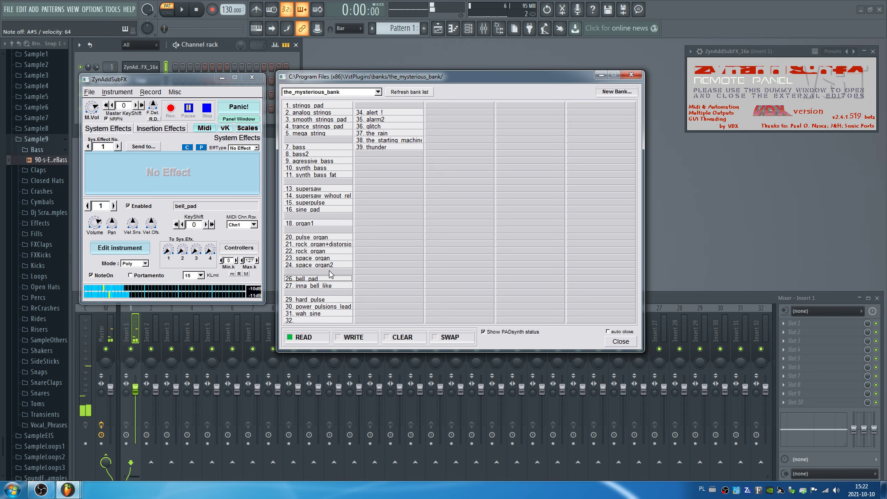
left_click(333, 286)
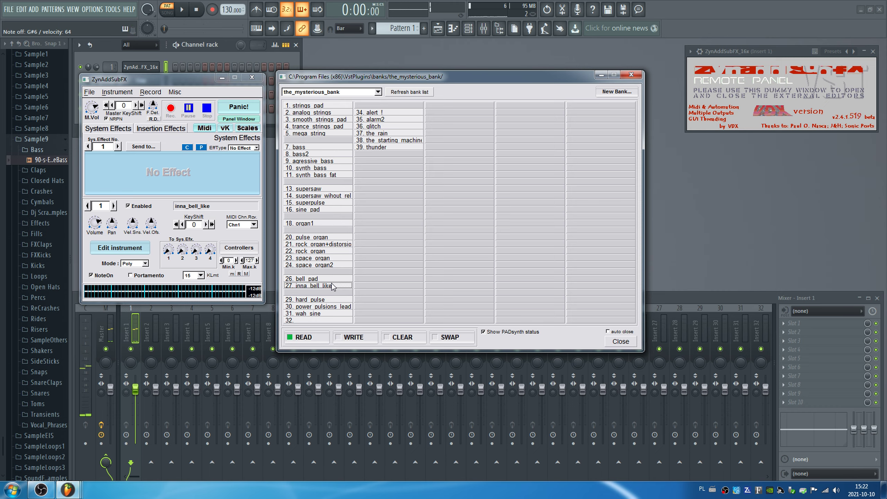
left_click(320, 300)
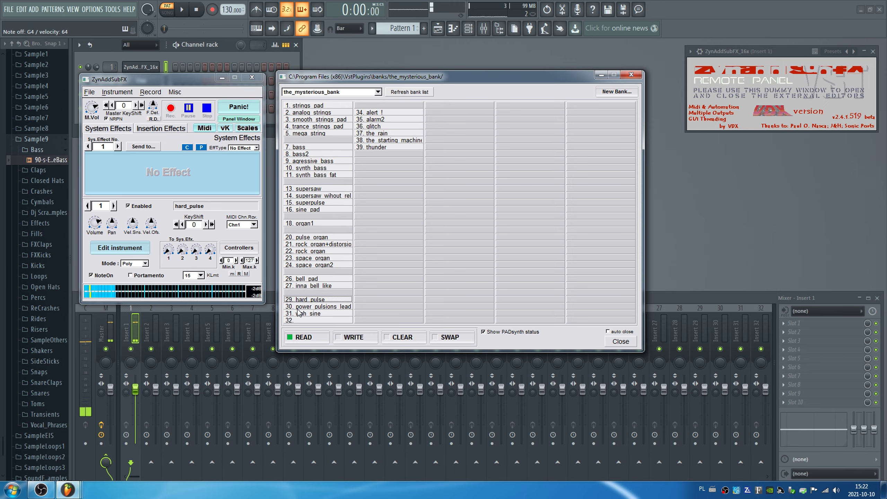
left_click(341, 307)
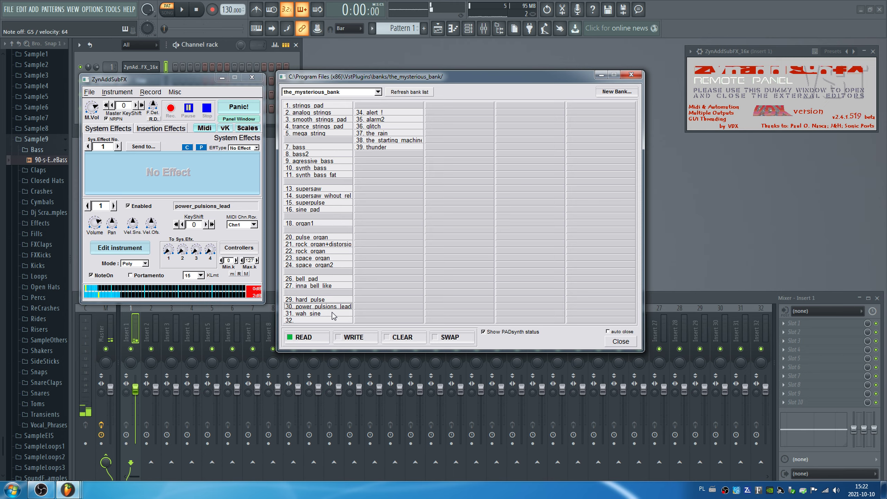
left_click(332, 312)
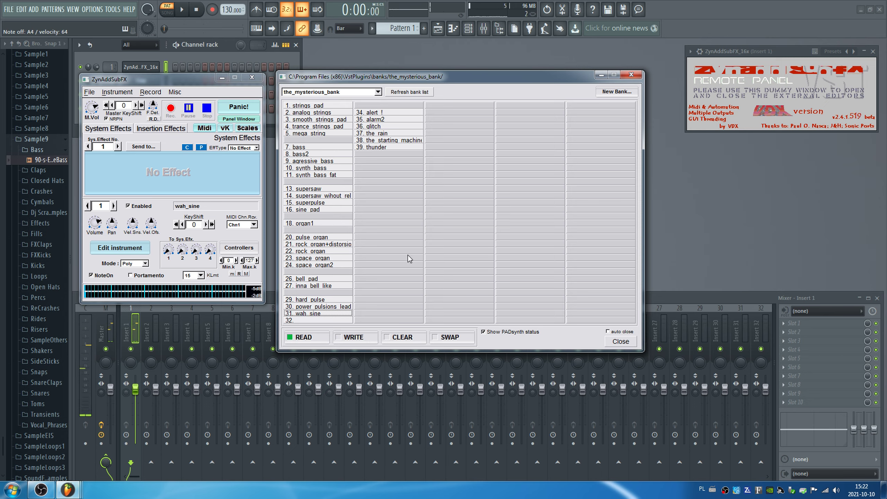
- Audition the sound effect presets alert_!, alarm2, glitch, the_rain, the_starting_machine and thunder one by one
left_click(383, 113)
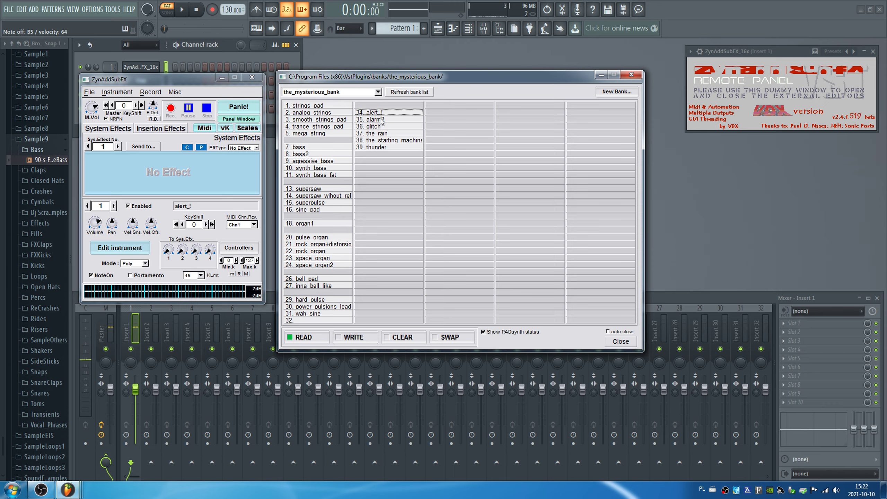
left_click(381, 120)
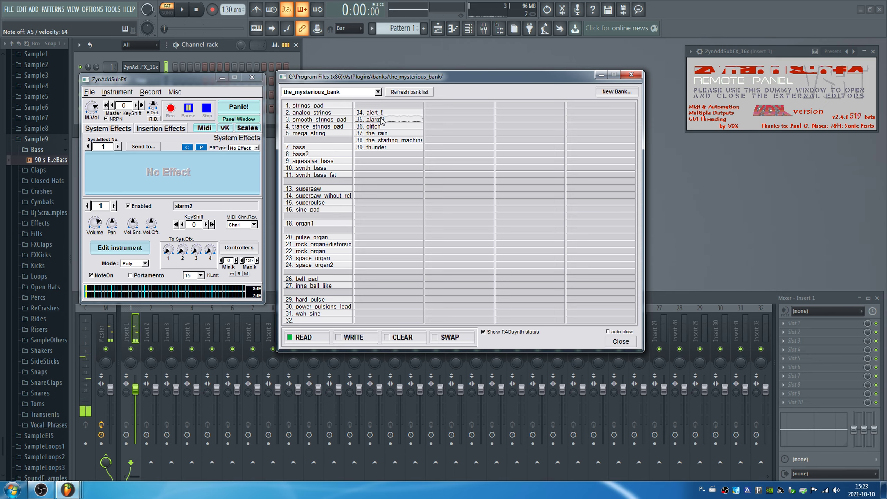
left_click(384, 127)
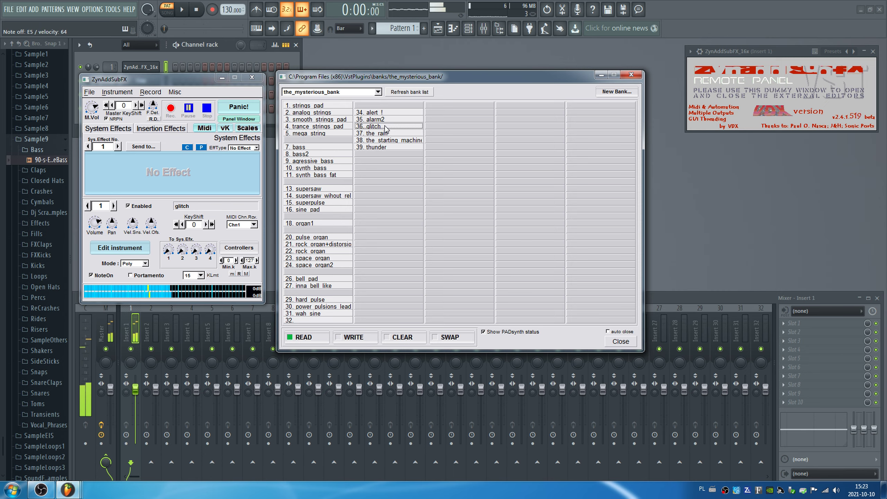
left_click(390, 134)
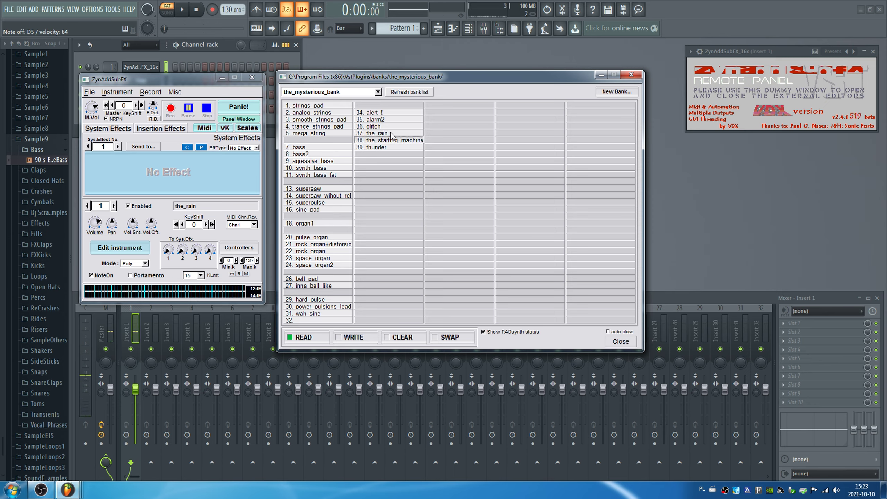
left_click(392, 136)
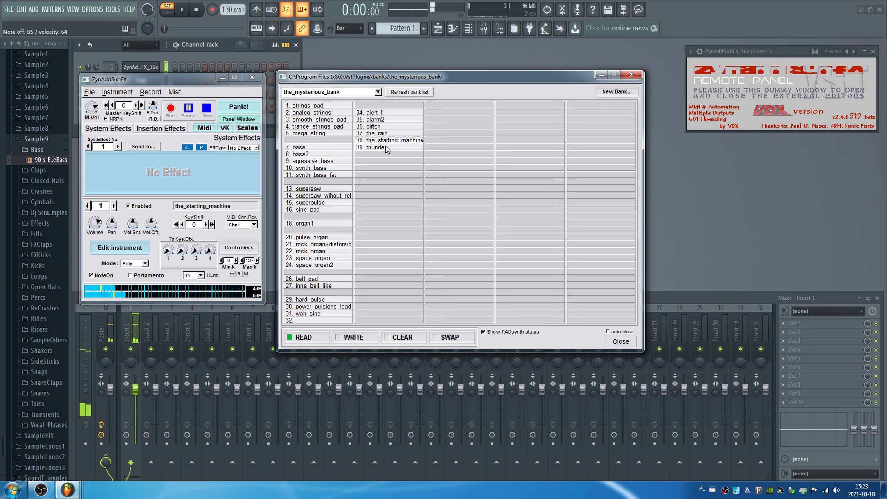
left_click(386, 148)
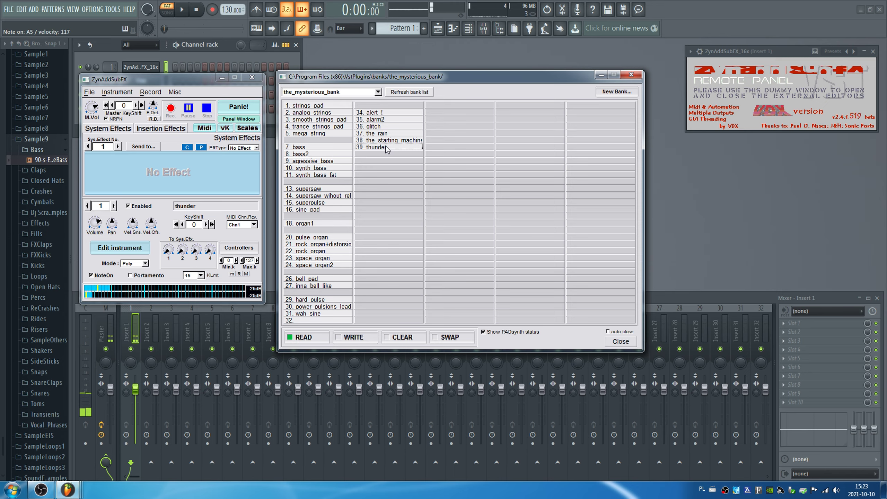
- Switch the instrument bank to the_mysterious_bank_2 and audition its analog strings and fingered_bass presets
left_click(363, 92)
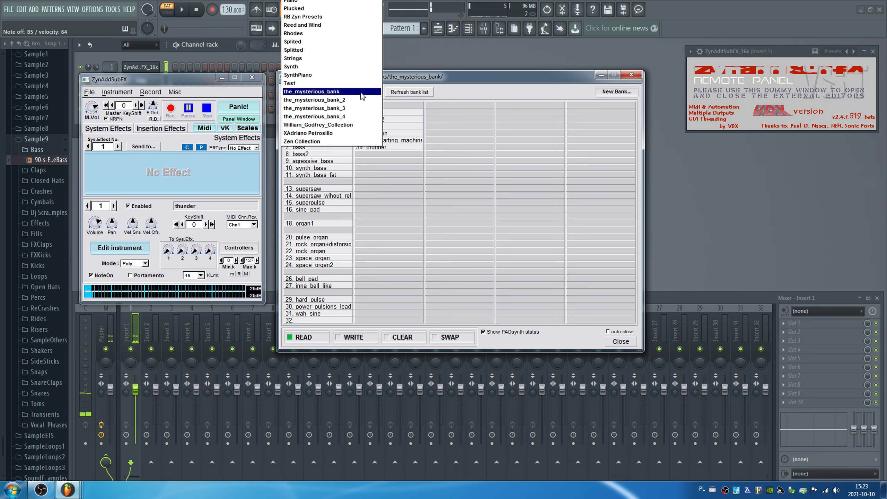
left_click(362, 100)
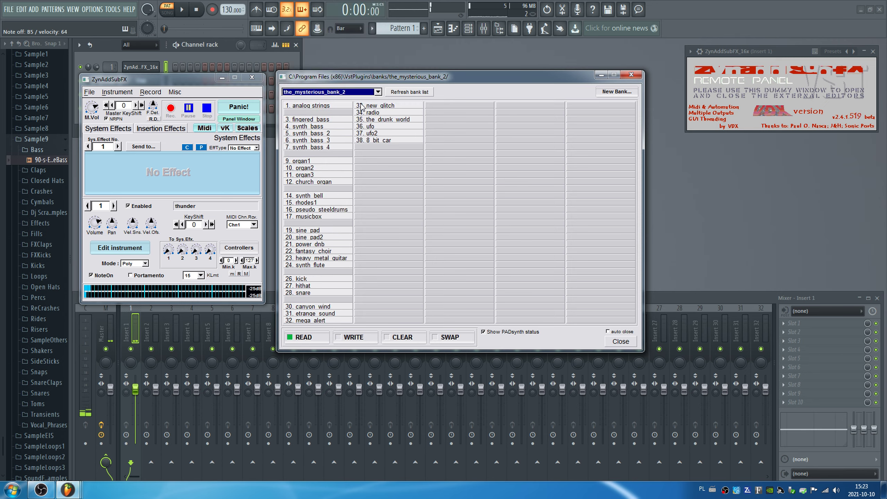
left_click(326, 108)
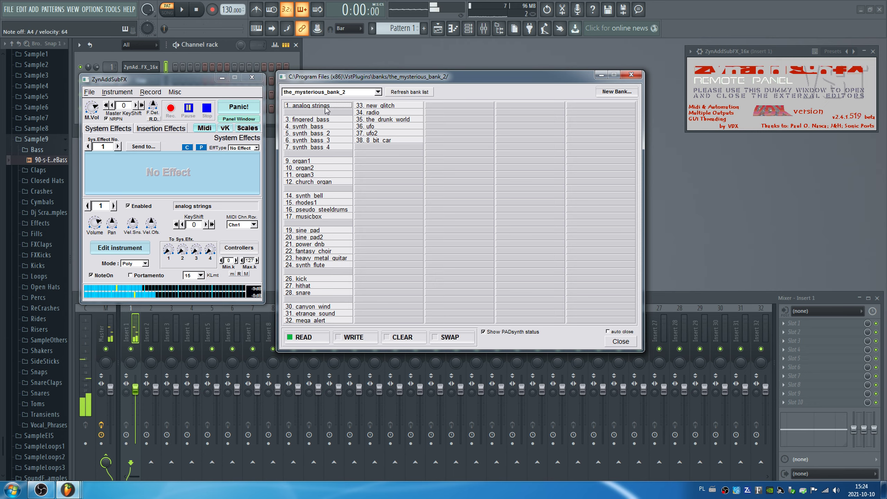
left_click(328, 120)
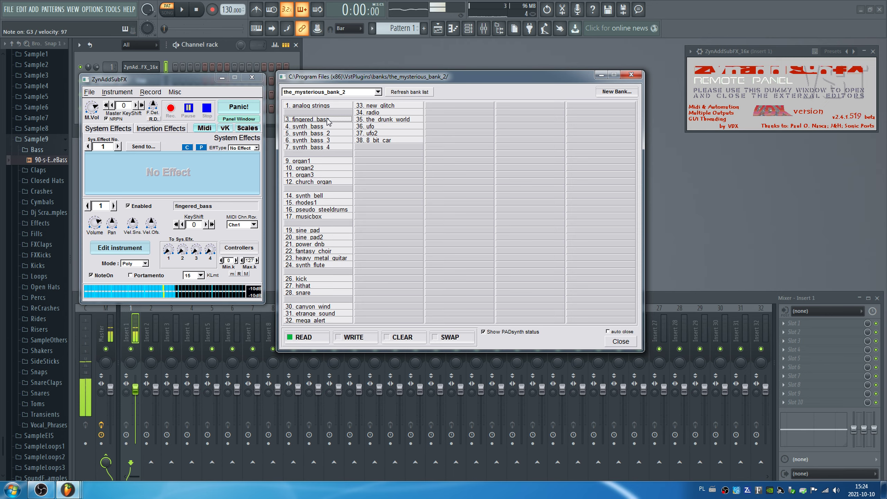
- Audition the bass presets synth_bass, synth_bass_2, synth_bass_3 and synth_bass_4 in turn
left_click(329, 127)
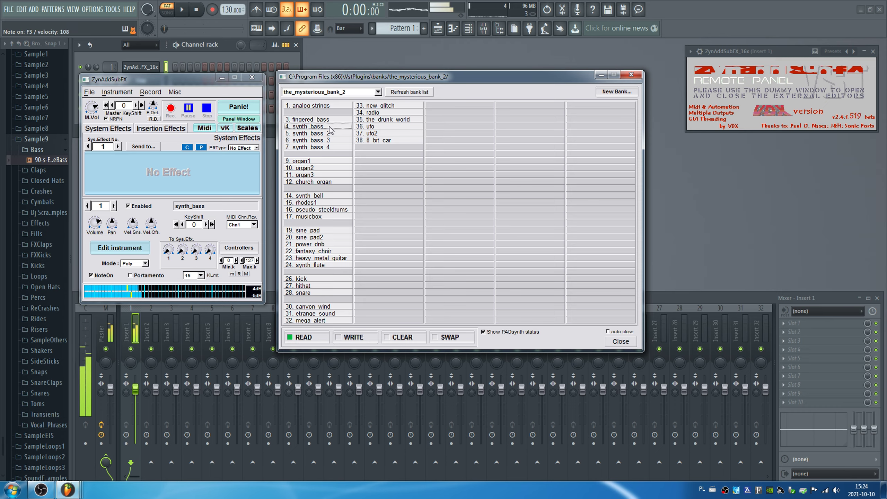
left_click(333, 133)
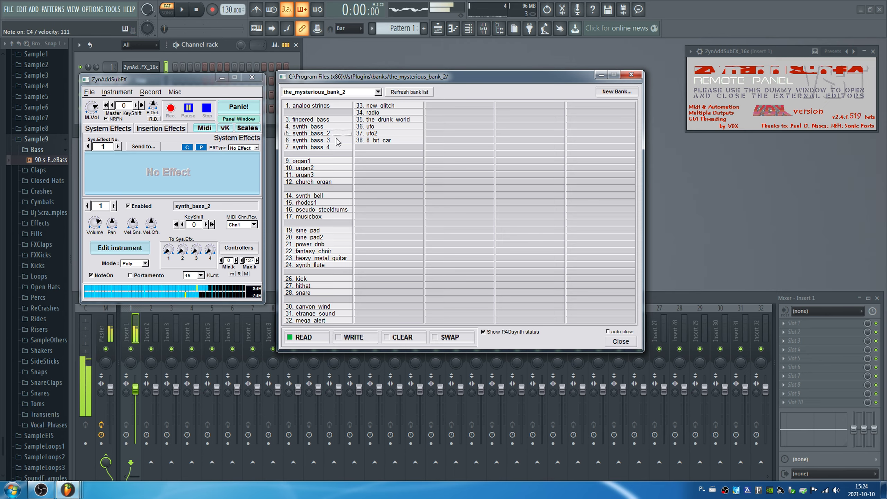
left_click(314, 140)
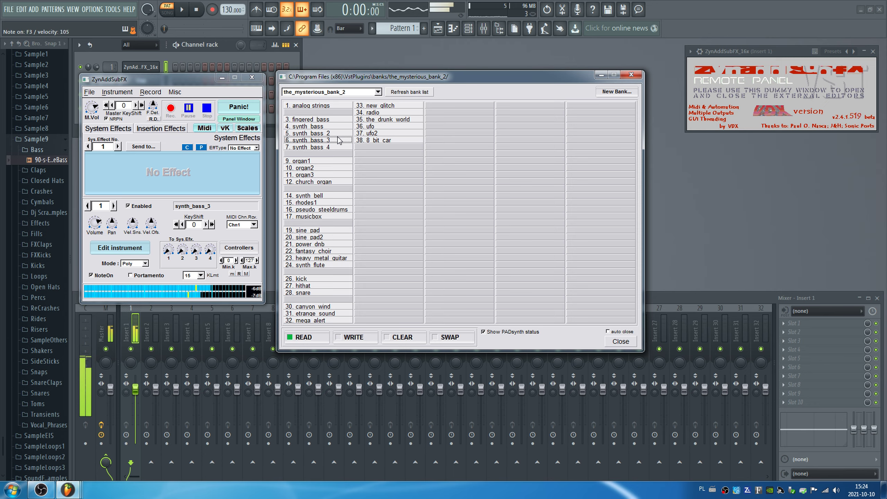
left_click(341, 147)
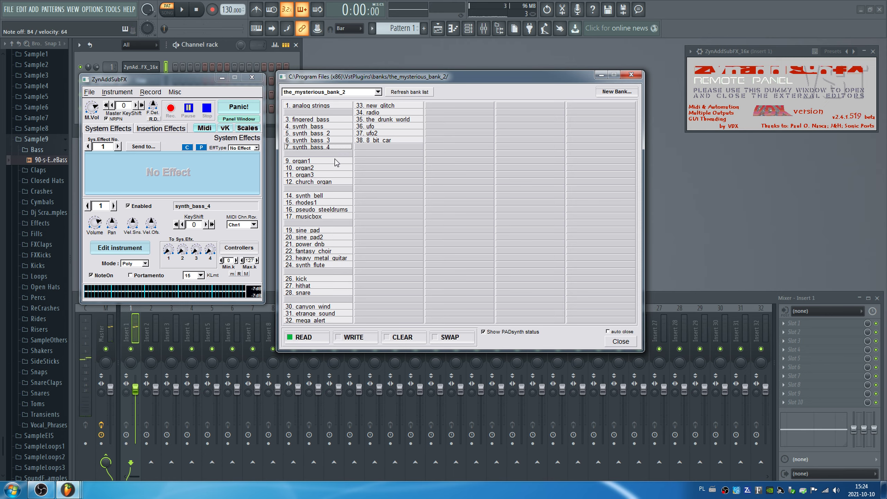
- Audition the organ presets organ1, organ2, organ3 and church_organ from the_mysterious_bank_2 in order
left_click(335, 160)
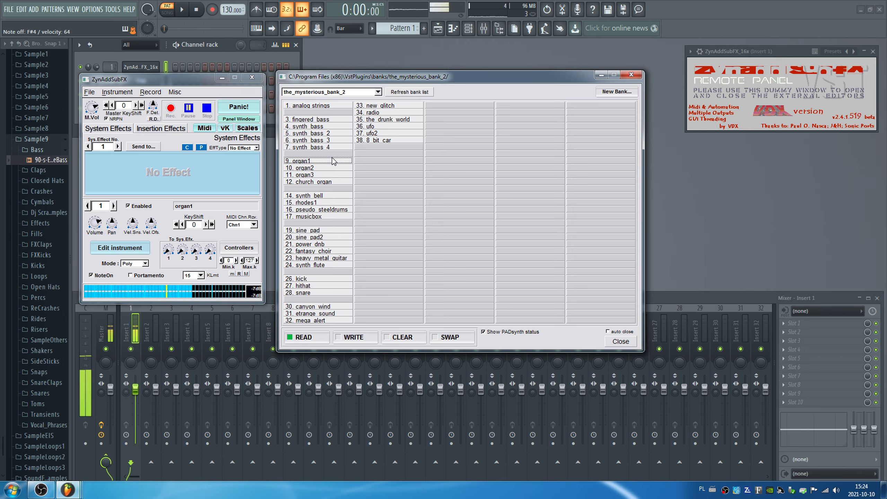
left_click(326, 168)
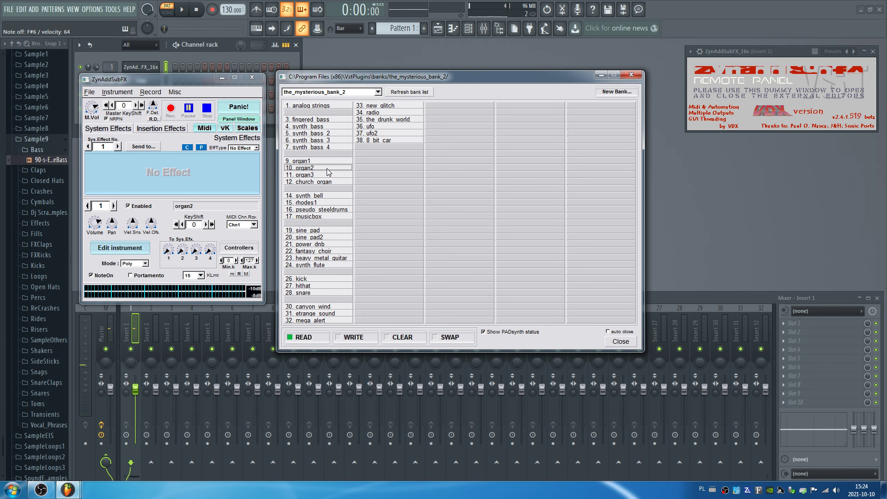
left_click(334, 177)
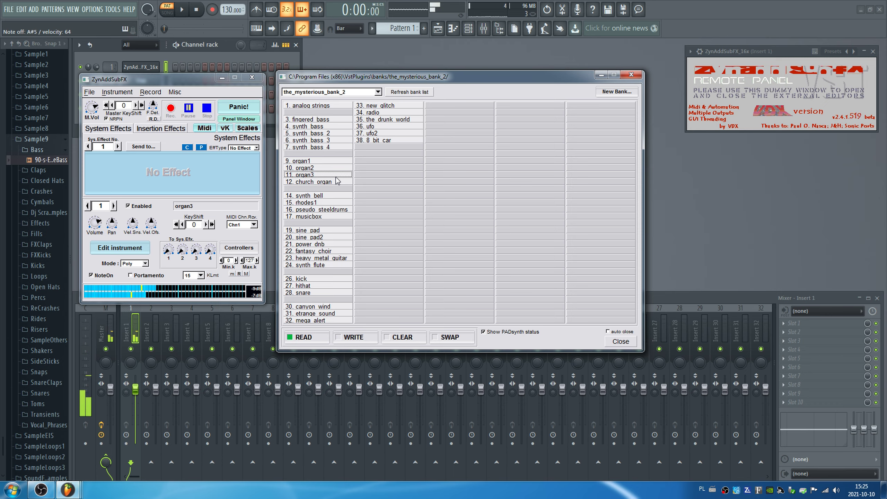
left_click(333, 182)
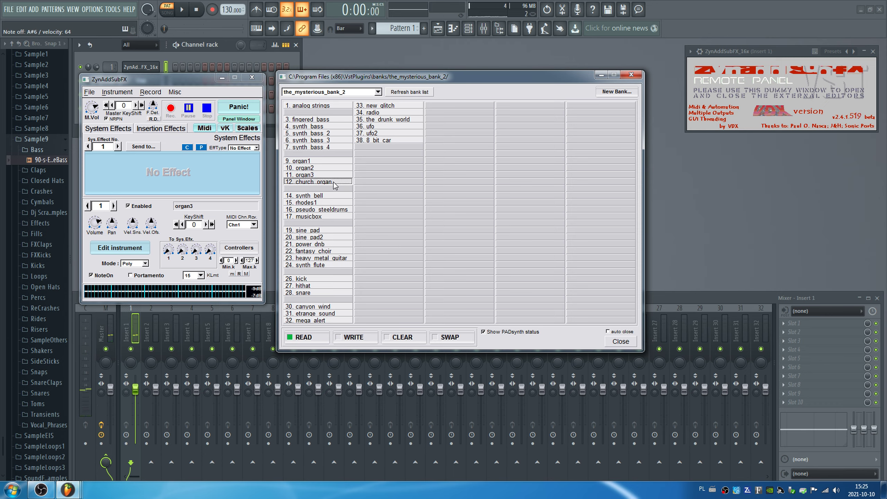
left_click(341, 185)
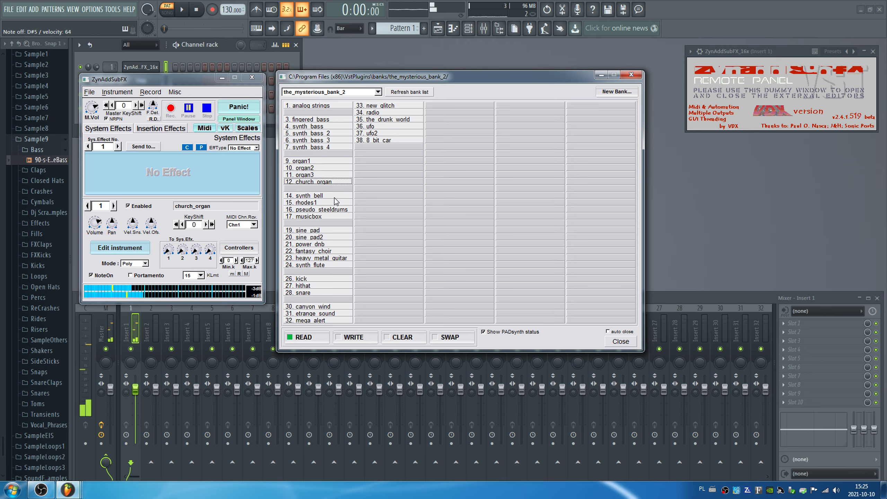
- Load and play the synth_bell, pseudo_steeldrums and musicbox presets one after another
left_click(335, 196)
left_click(335, 199)
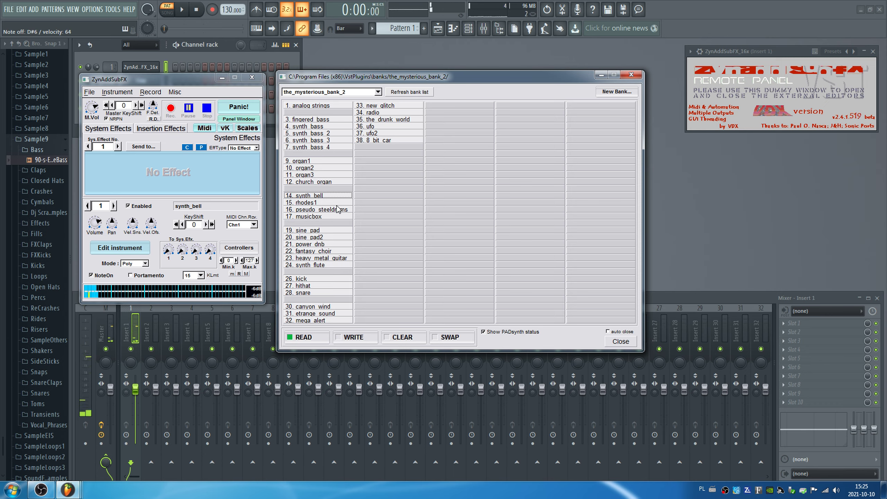
left_click(338, 211)
left_click(339, 211)
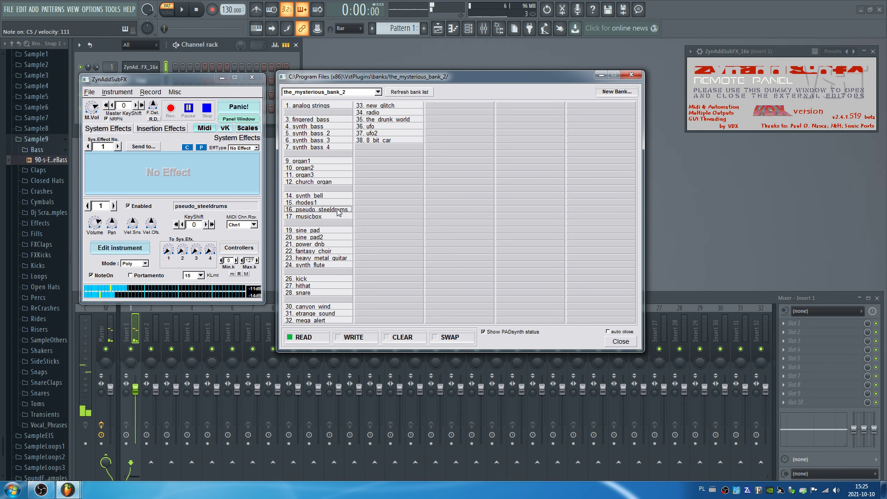
left_click(328, 217)
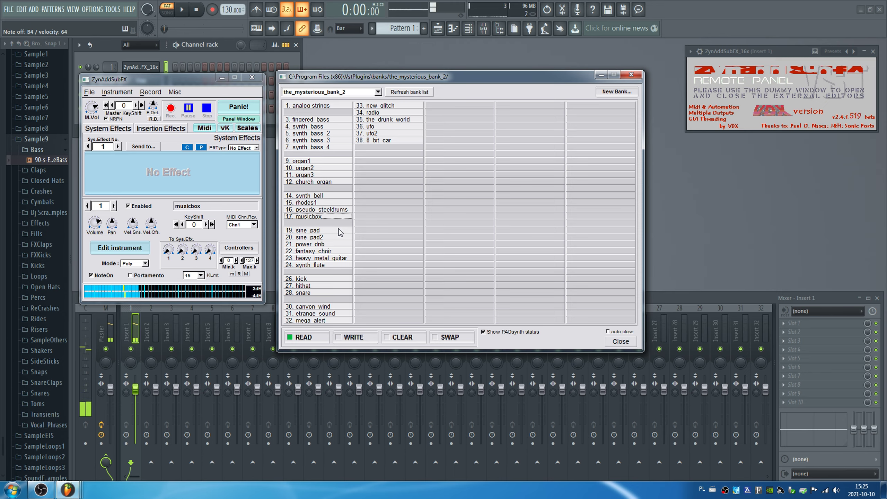
- Audition the presets sine_pad, sine_pad2, power_dnb, fantasy_choir, heavy_metal_guitar and synth_flute in order
left_click(339, 230)
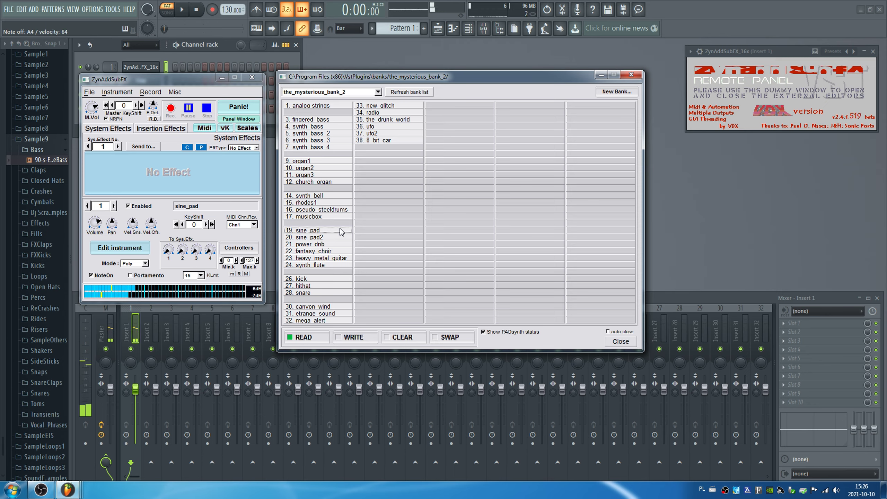
left_click(341, 238)
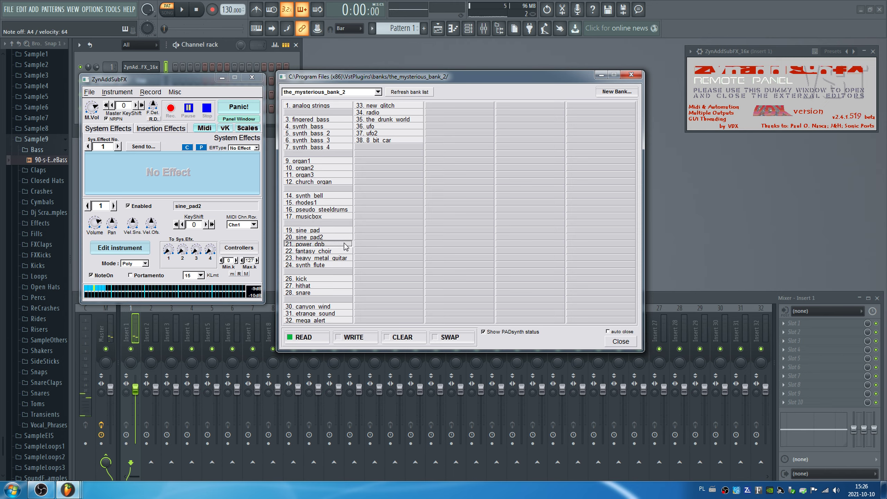
left_click(348, 245)
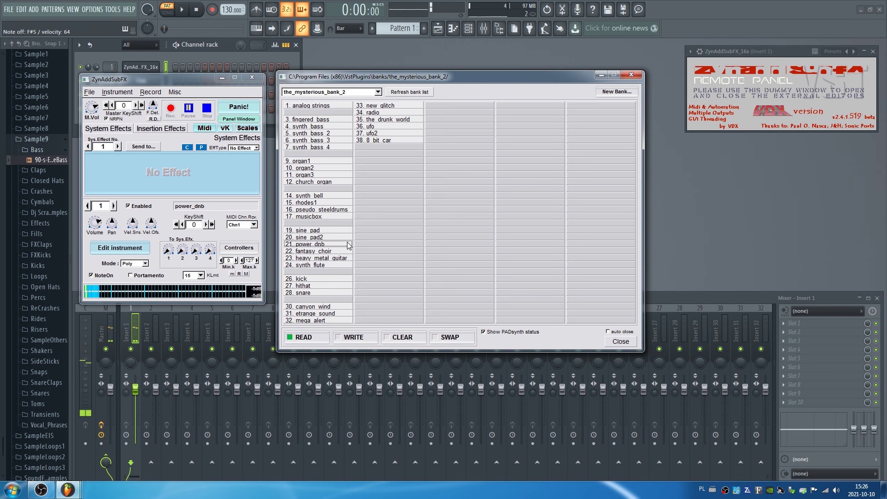
left_click(343, 251)
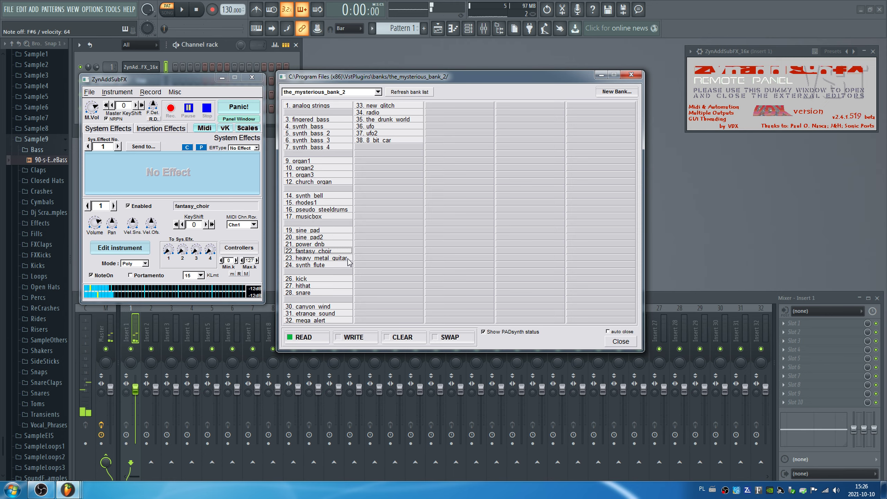
left_click(349, 259)
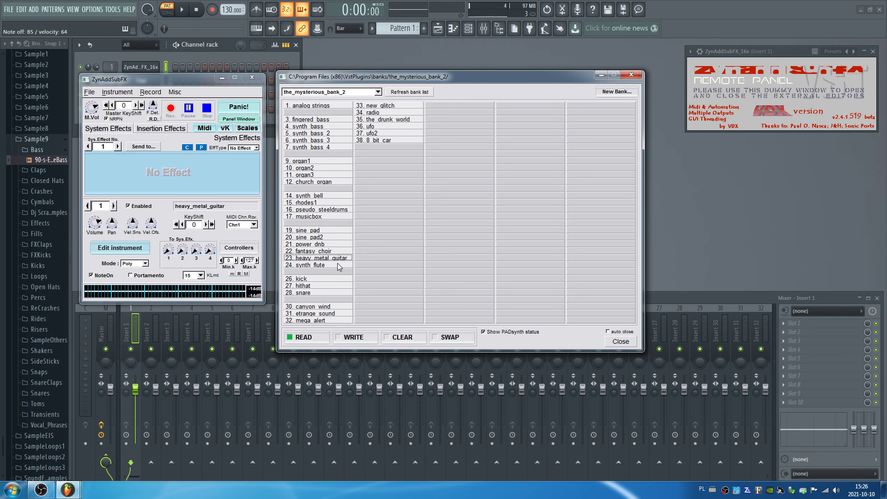
left_click(339, 266)
left_click(339, 266)
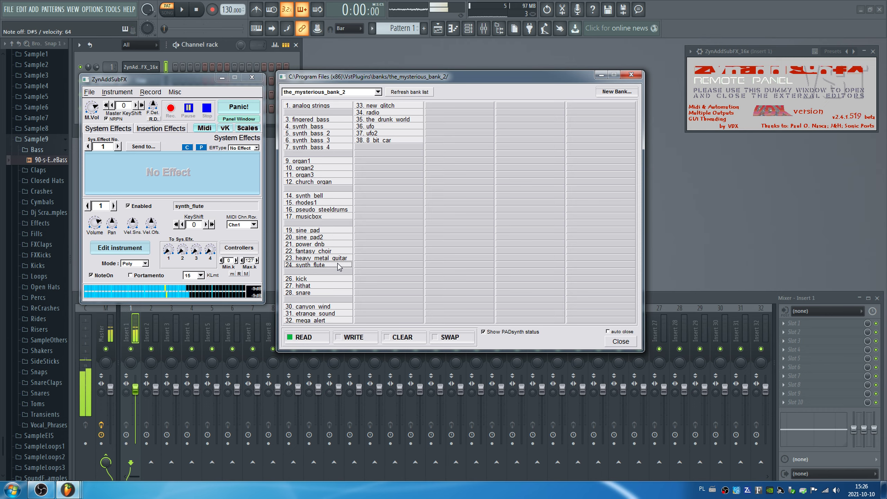
- Audition the drum presets kick, hithat and snare, playing test notes on each
left_click(343, 279)
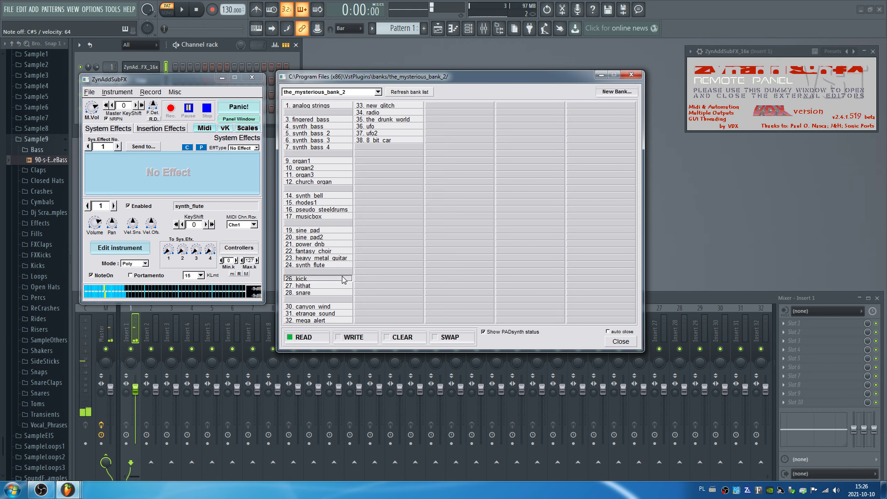
left_click(343, 279)
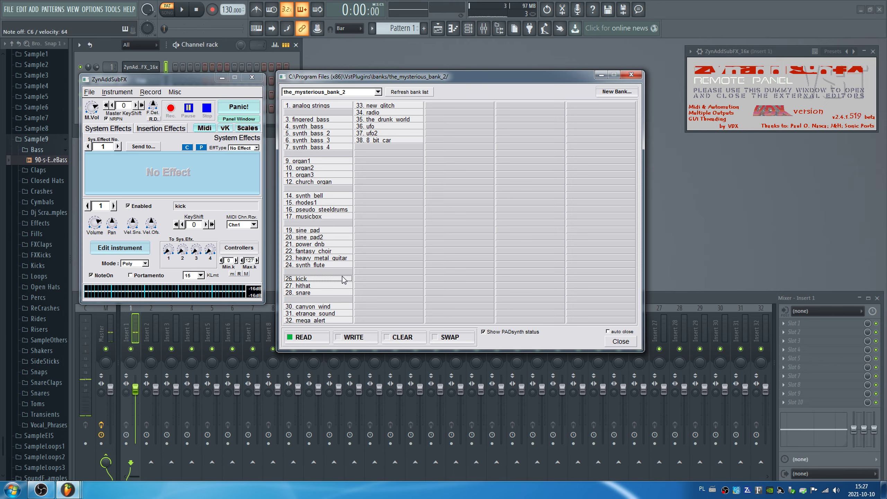
left_click(330, 286)
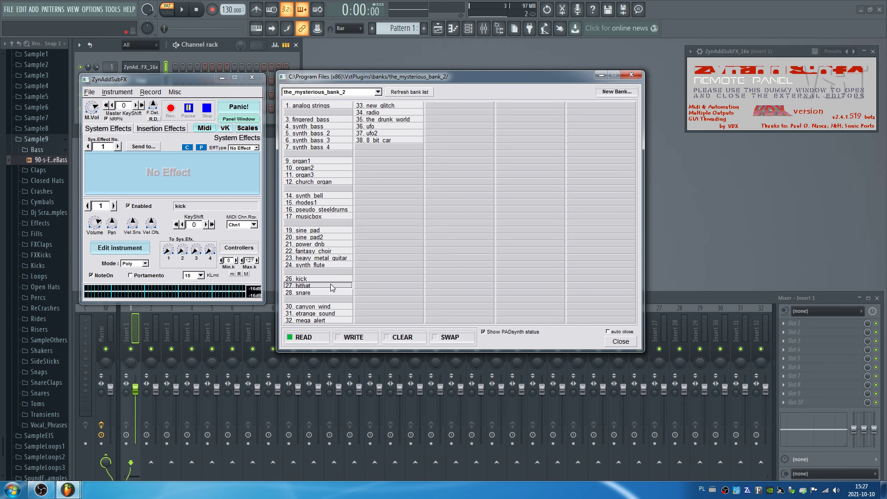
left_click(331, 284)
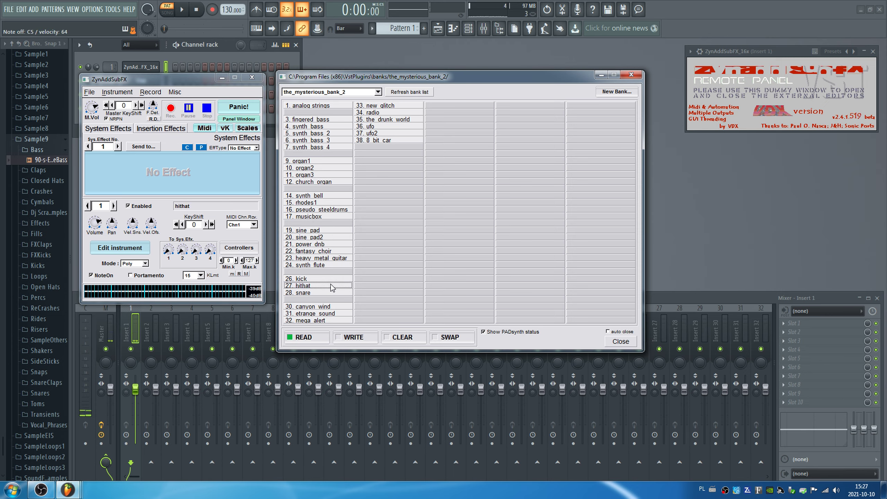
key("v")
left_click(321, 293)
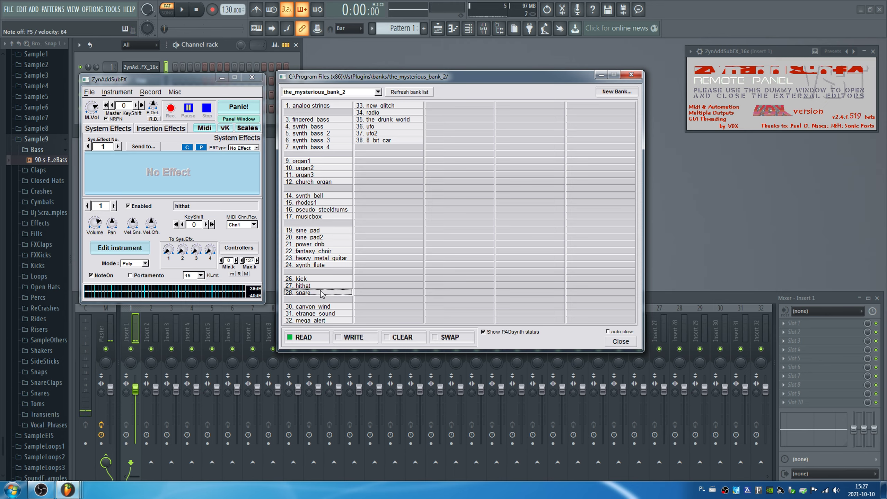
key("v")
key("v")
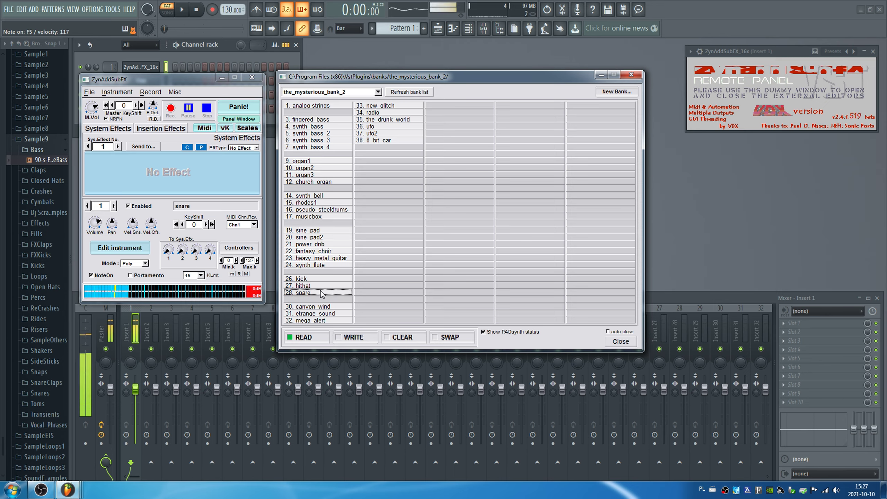
key("v")
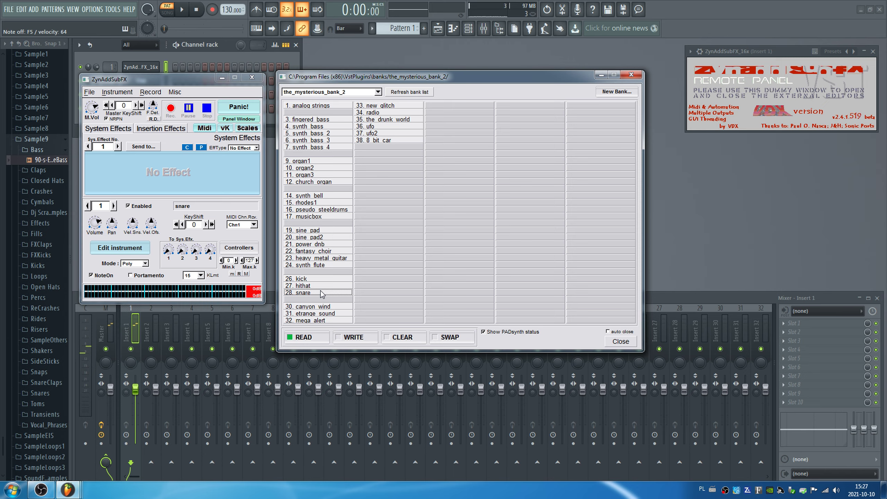
- Audition the sound effect presets canyon_wind, etrange_sound and mega_alert, playing notes of different pitch on each
left_click(325, 306)
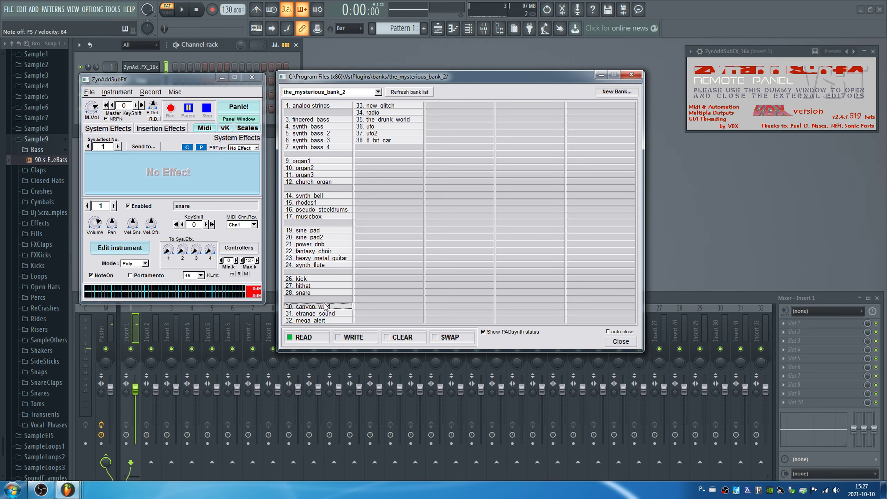
key("v")
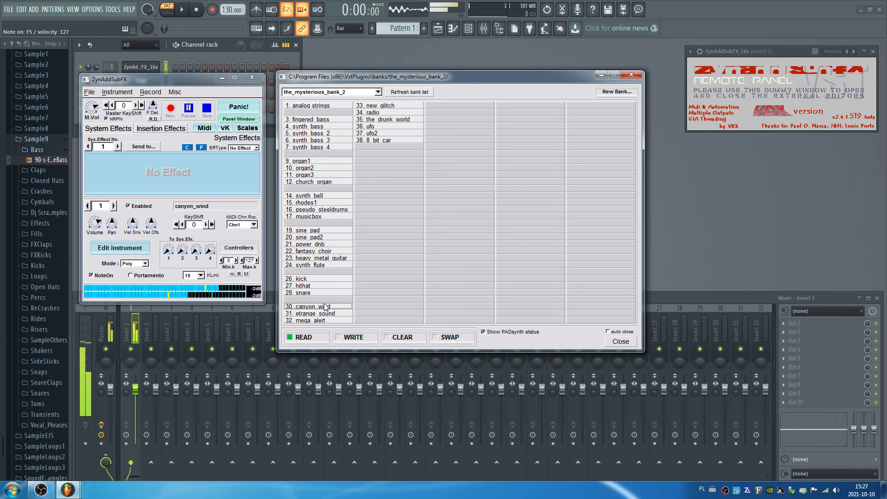
key("x")
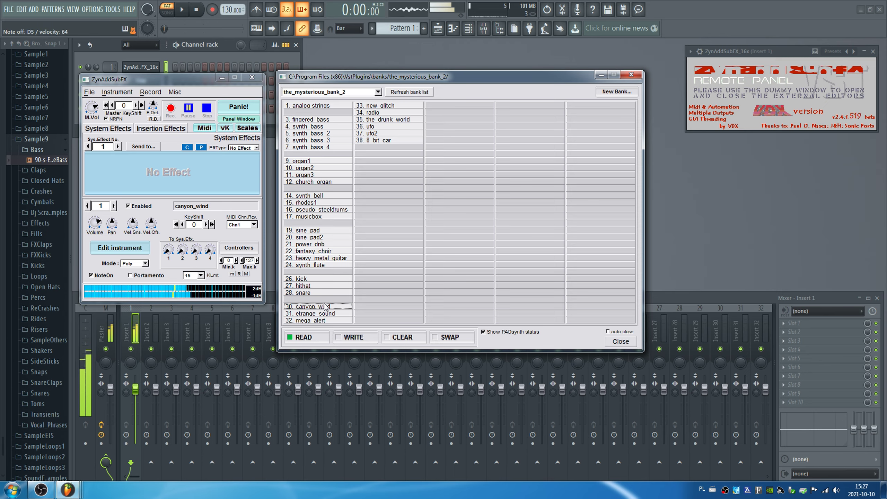
key("n")
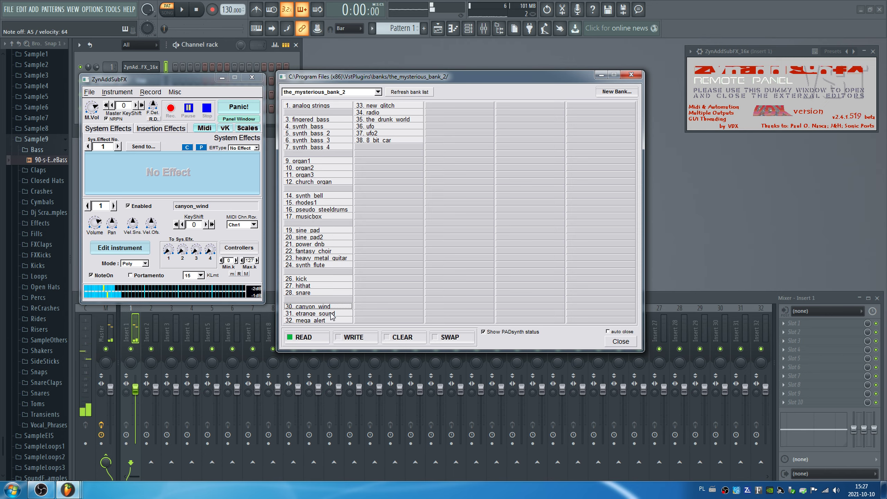
left_click(332, 314)
key("z")
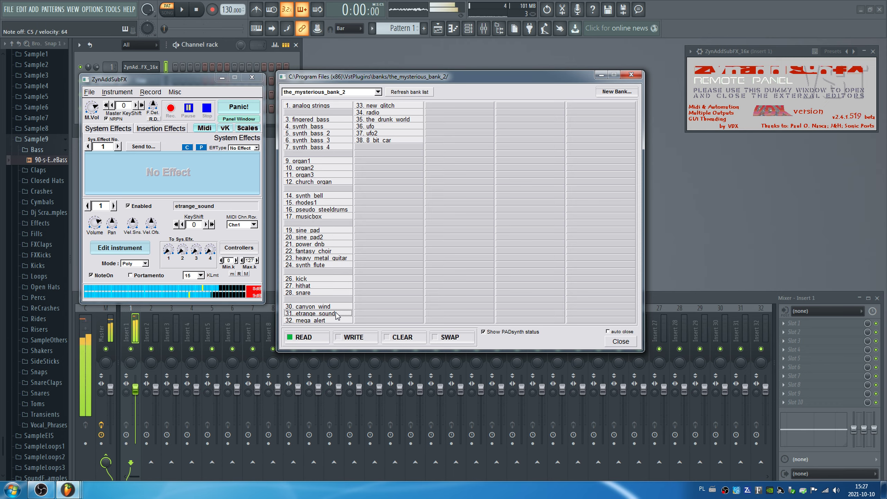
key("v")
key("m")
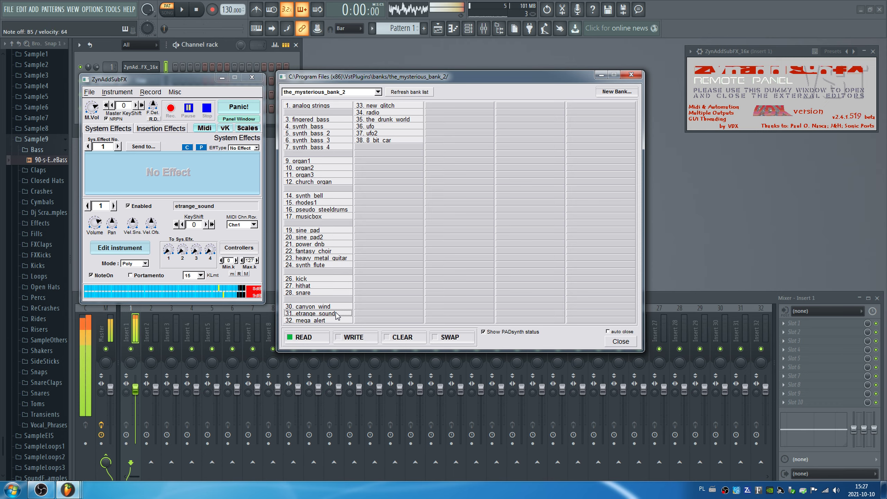
key("comma")
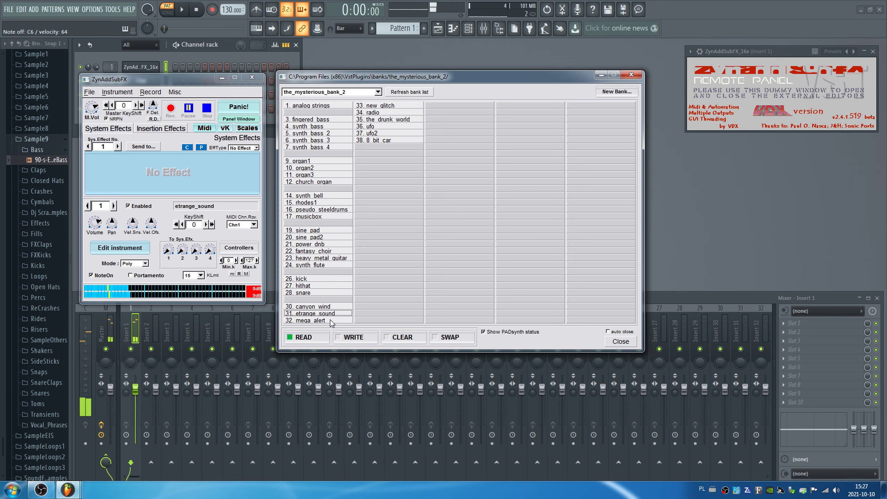
left_click(330, 321)
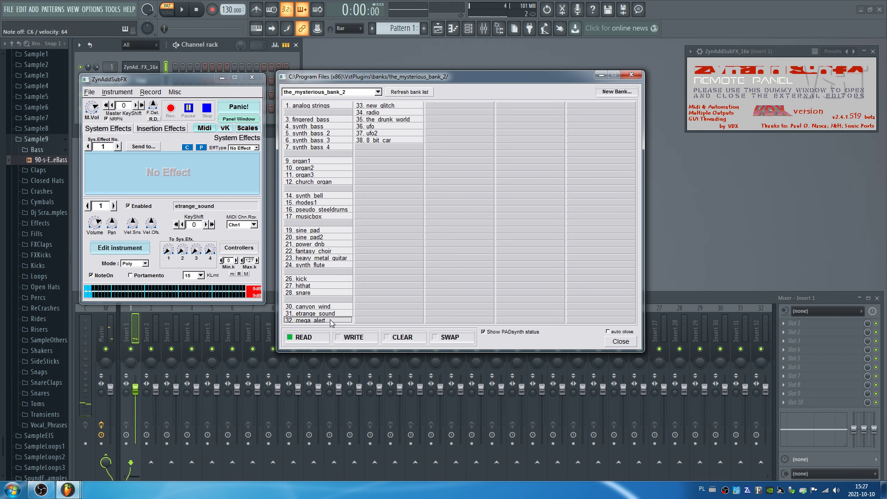
key("z")
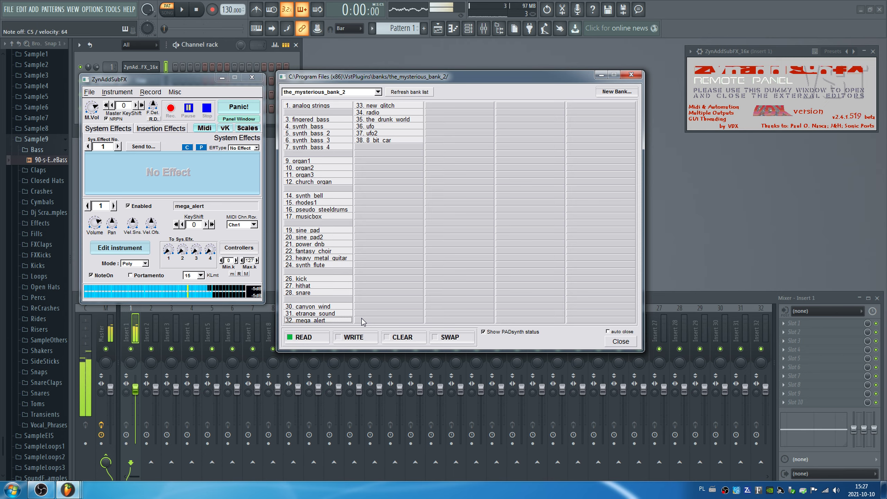
key("n")
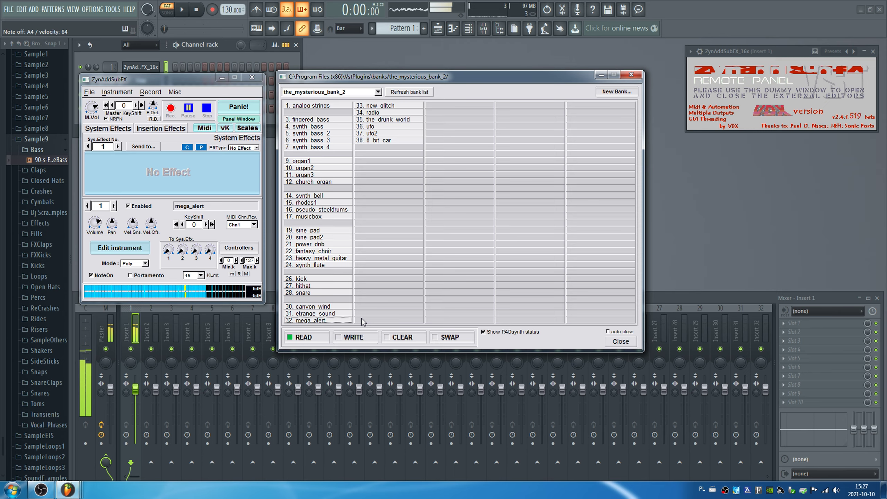
- Play a few more notes on mega_alert, and load the new_glitch preset and audition it with several notes
key("t")
key("e")
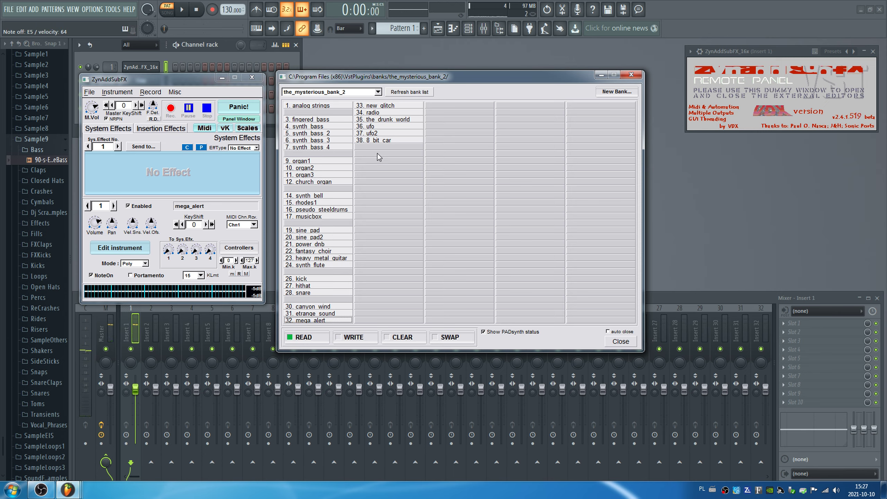
left_click(386, 106)
key("w")
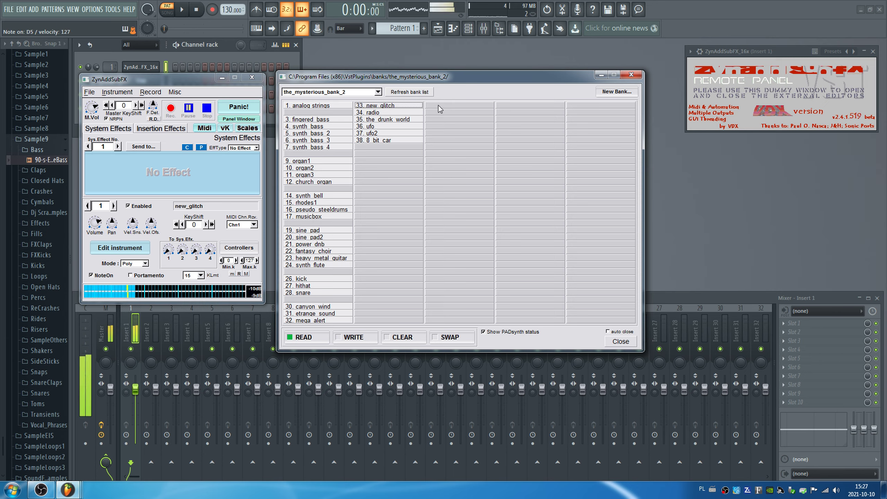
key("e")
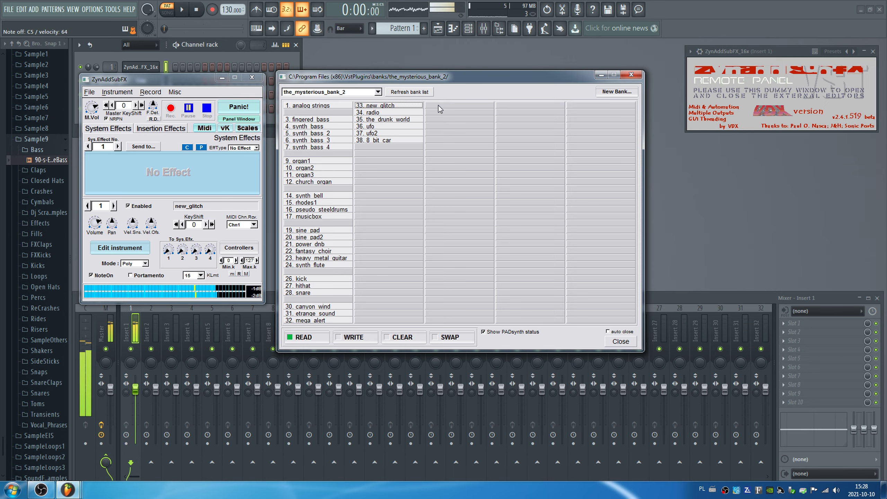
key("w")
key("n")
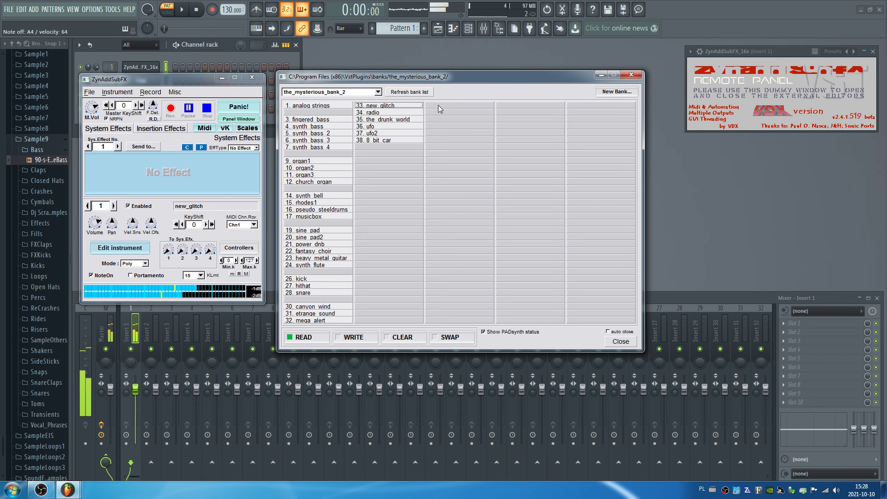
- Load the radio preset from the_mysterious_bank_2 and audition it with notes of different pitch
left_click(392, 113)
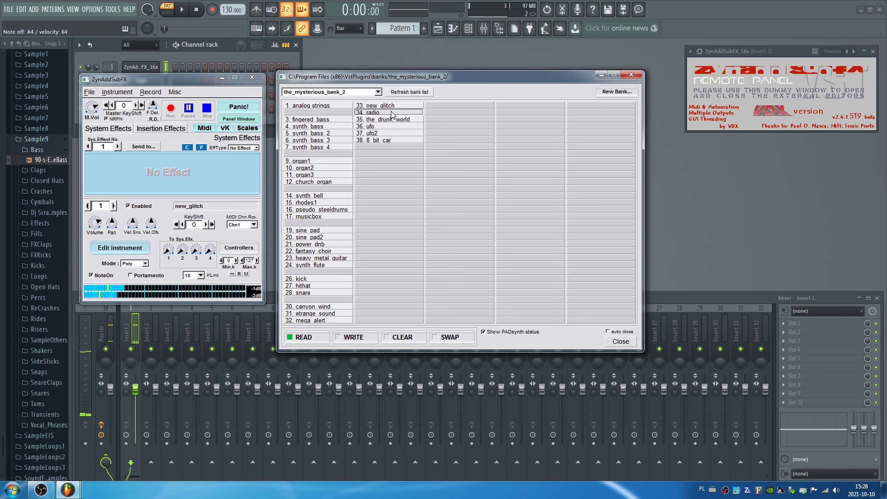
key("e")
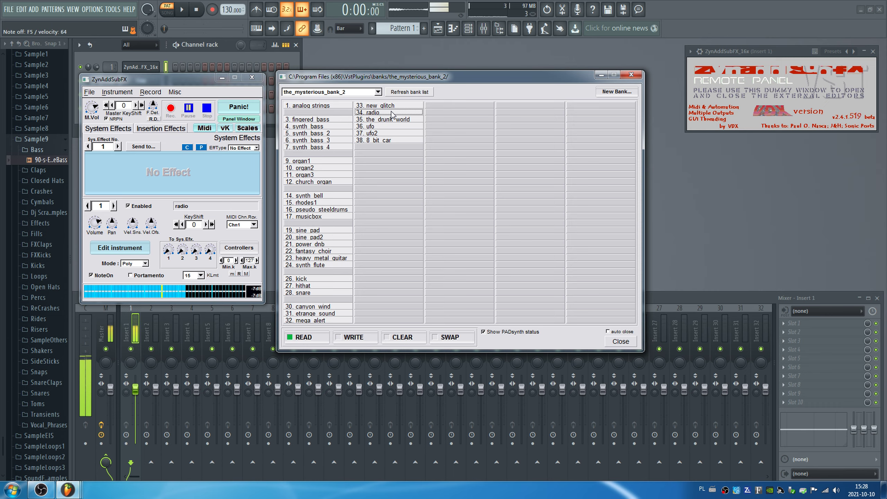
key("w")
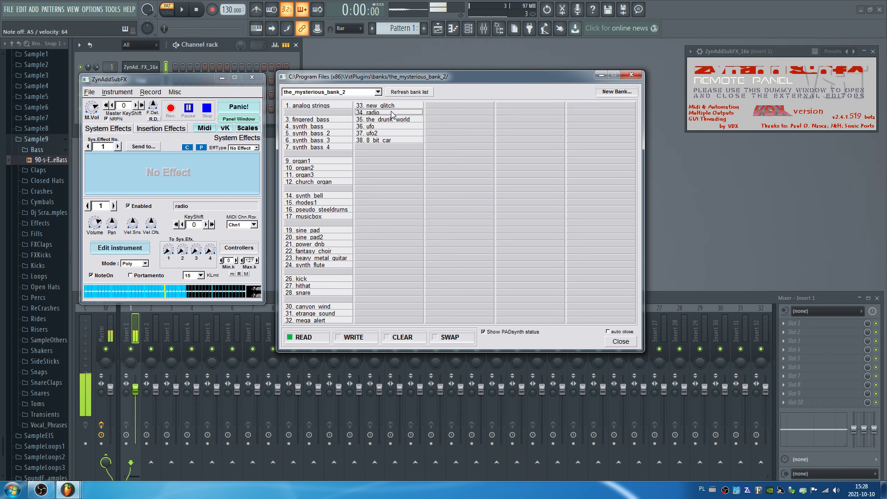
key("e")
key("m")
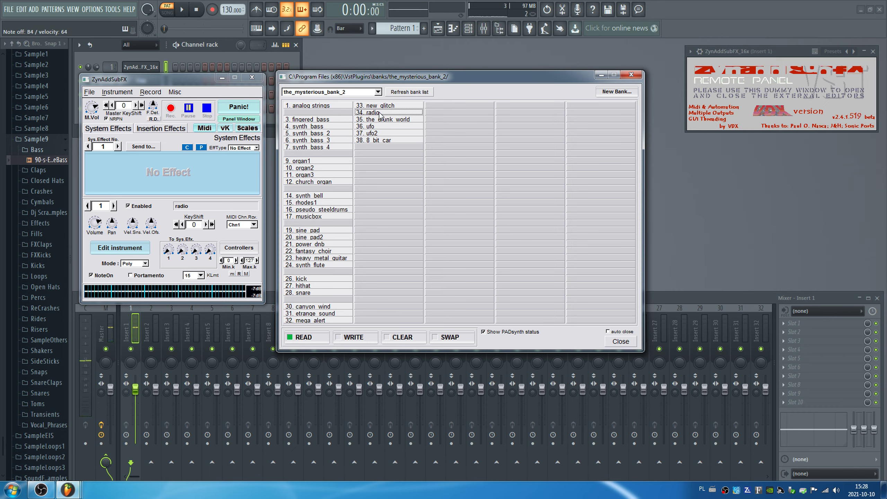
- Load the the_drunk_world preset and play a series of test notes on it
left_click(392, 119)
key("w")
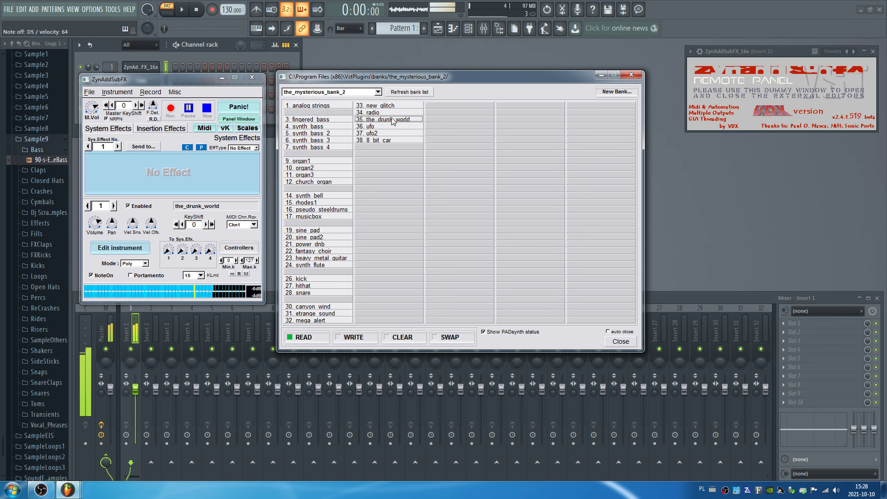
key("r")
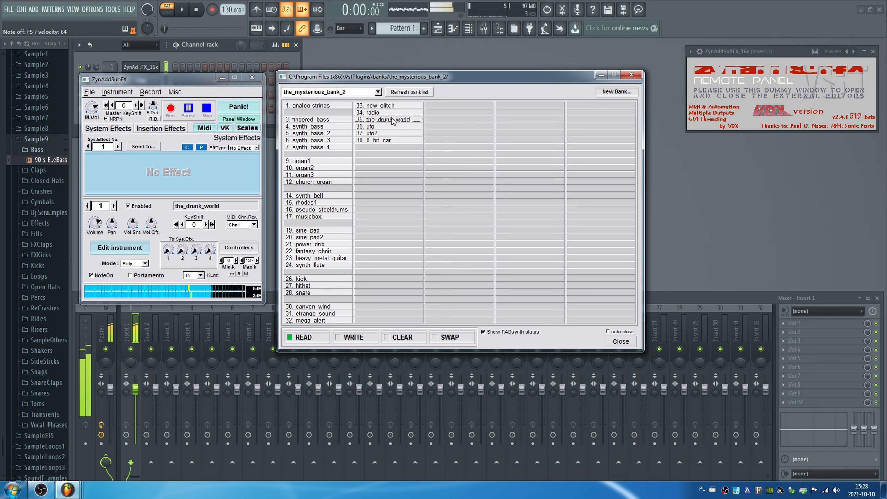
key("u")
key("y")
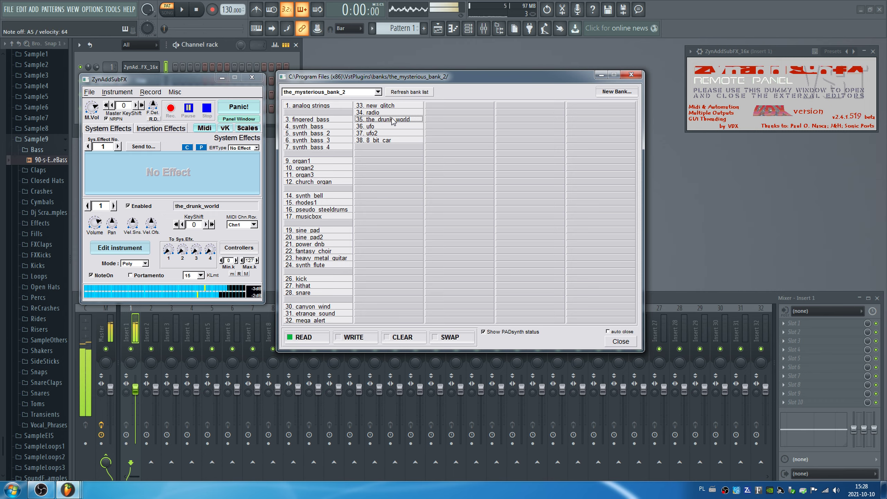
key("w")
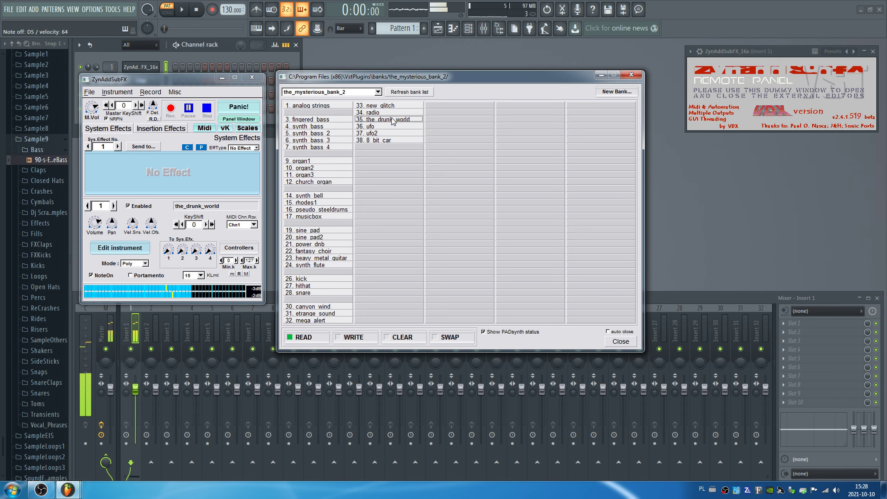
- Audition the last presets of the_mysterious_bank_2 in order: ufo, ufo2 and 8_bit_car
left_click(408, 127)
key("r")
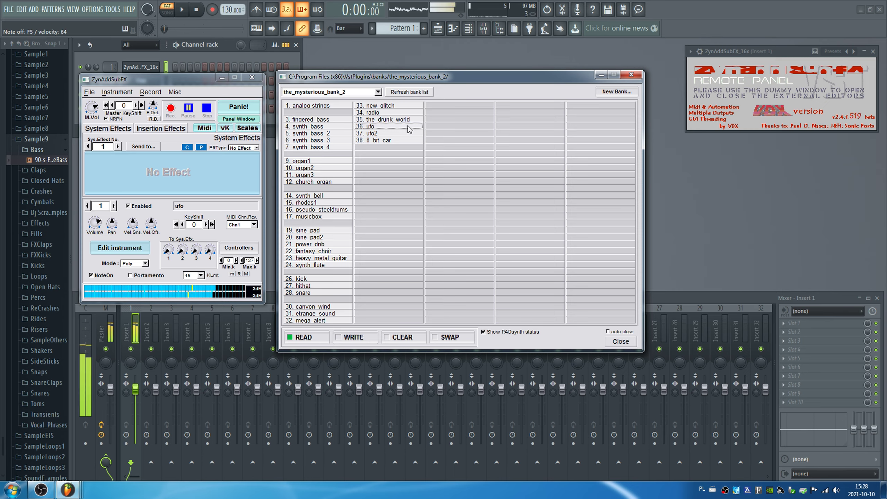
key("y")
left_click(408, 133)
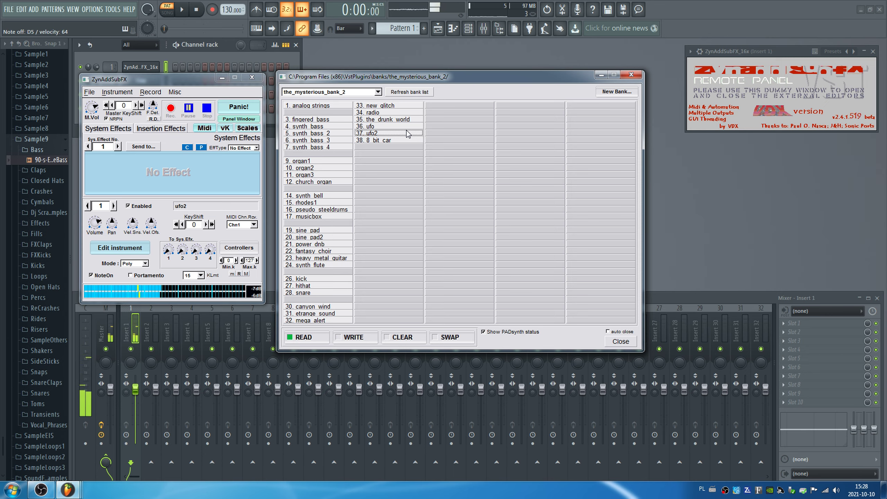
left_click(385, 140)
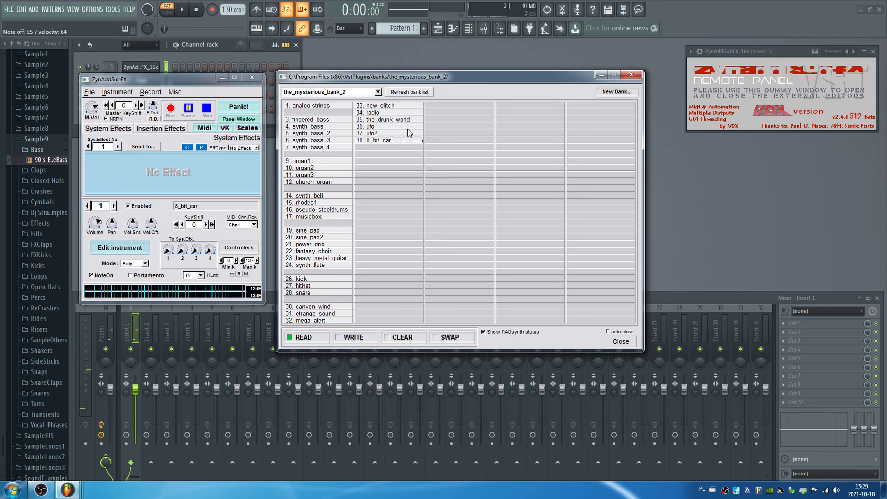
- Switch the instrument bank to the_mysterious_bank_3
left_click(368, 92)
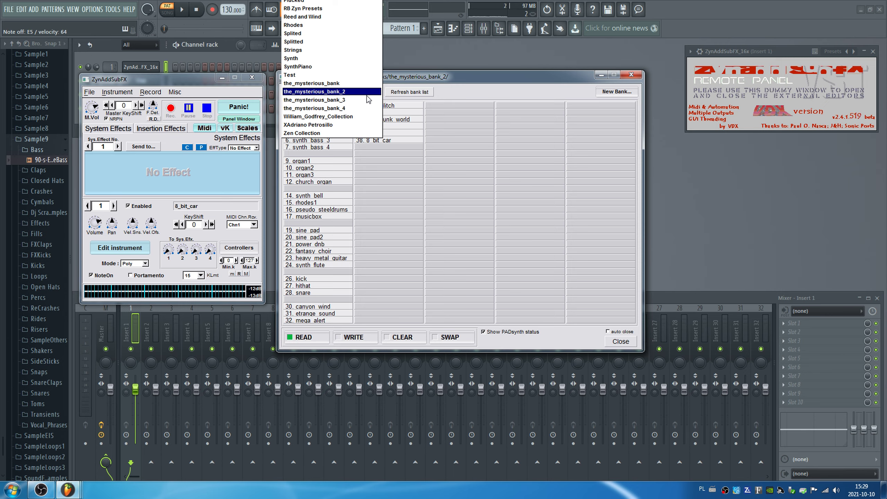
left_click(368, 99)
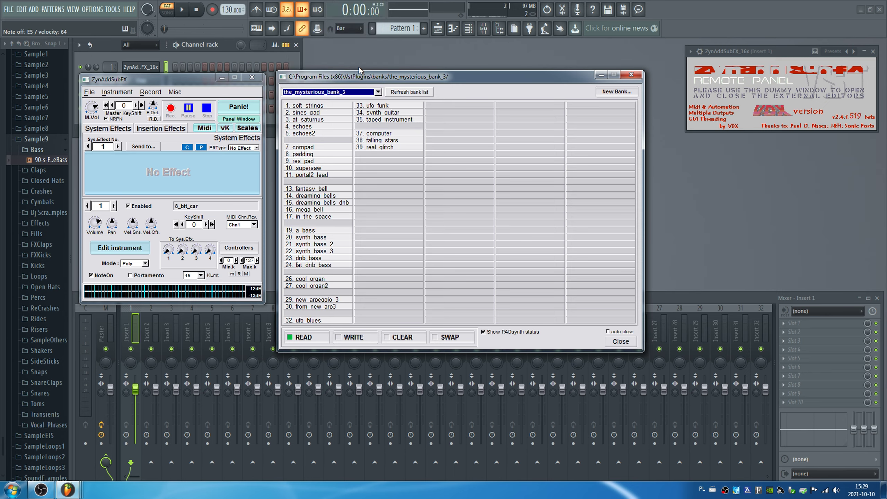